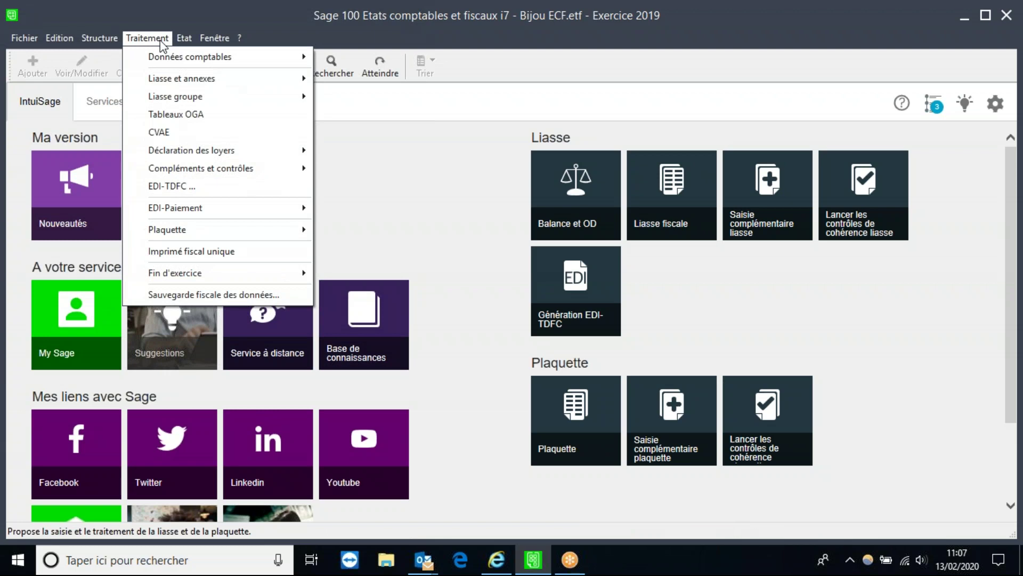
Open the tax return (Liasse fiscale), examine the fixed-asset lines of form 2050 Bilan Actif, and close it
mouse_move(160, 82)
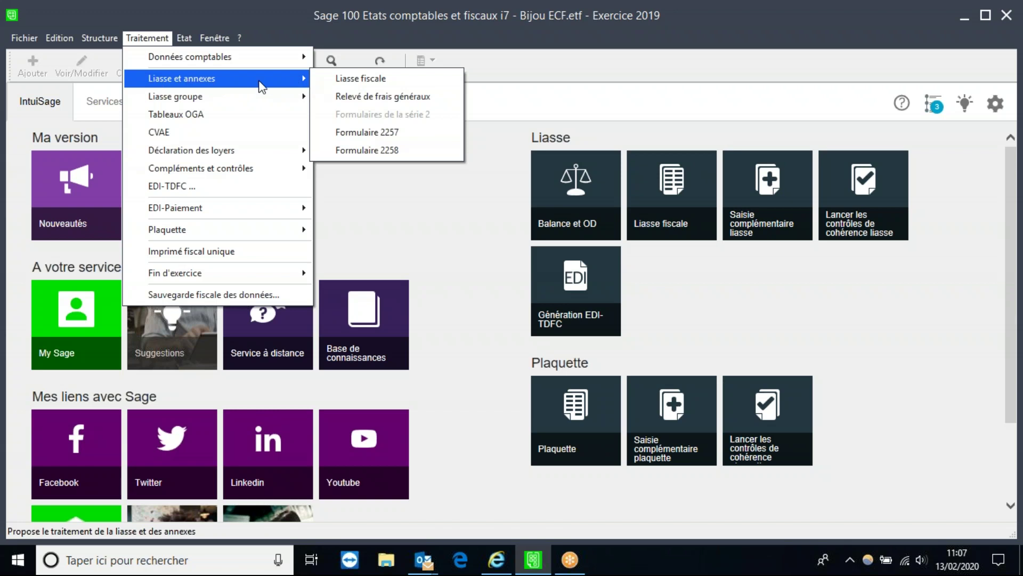
click(341, 78)
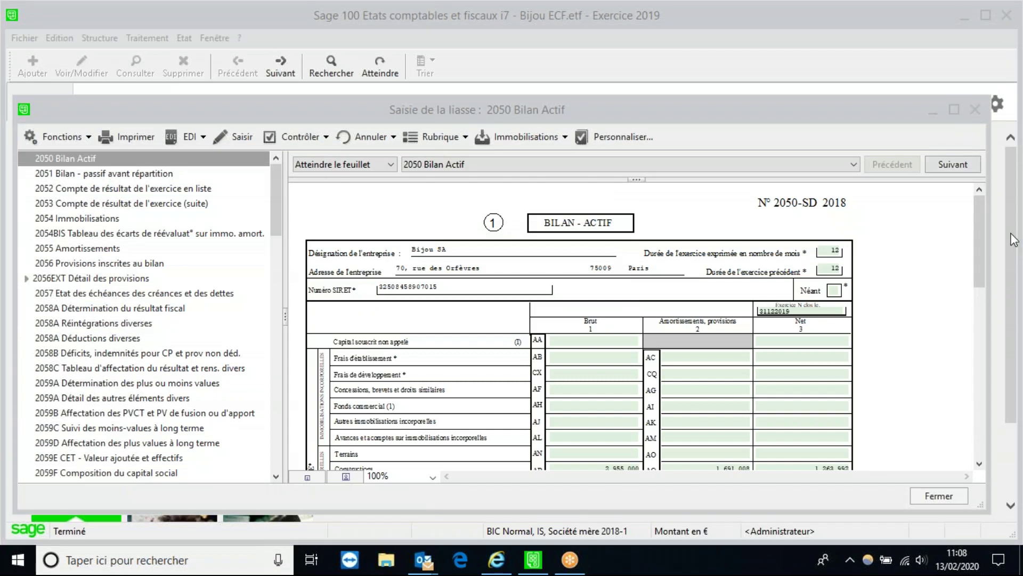
scroll(982, 239, down, 3)
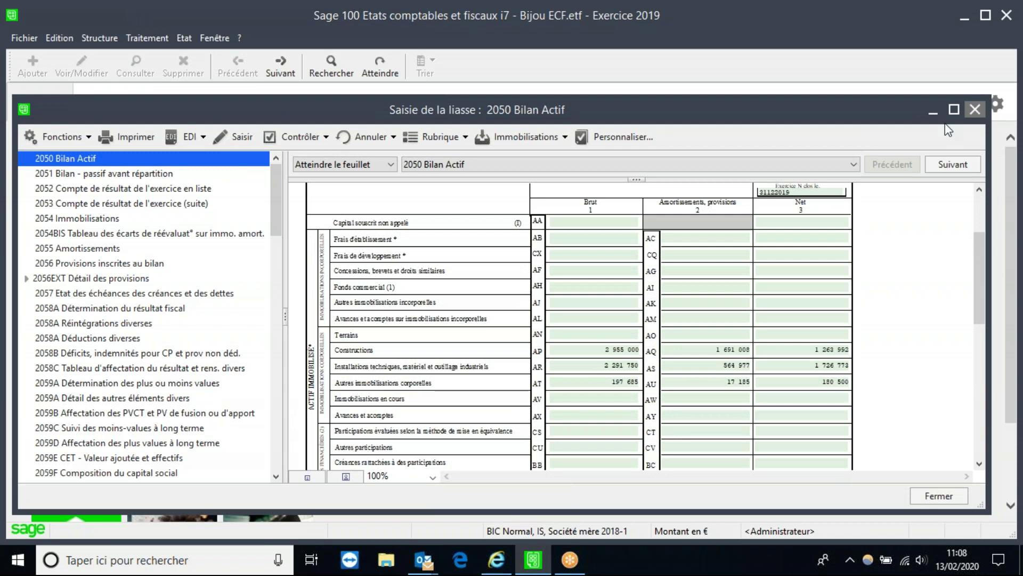
click(632, 338)
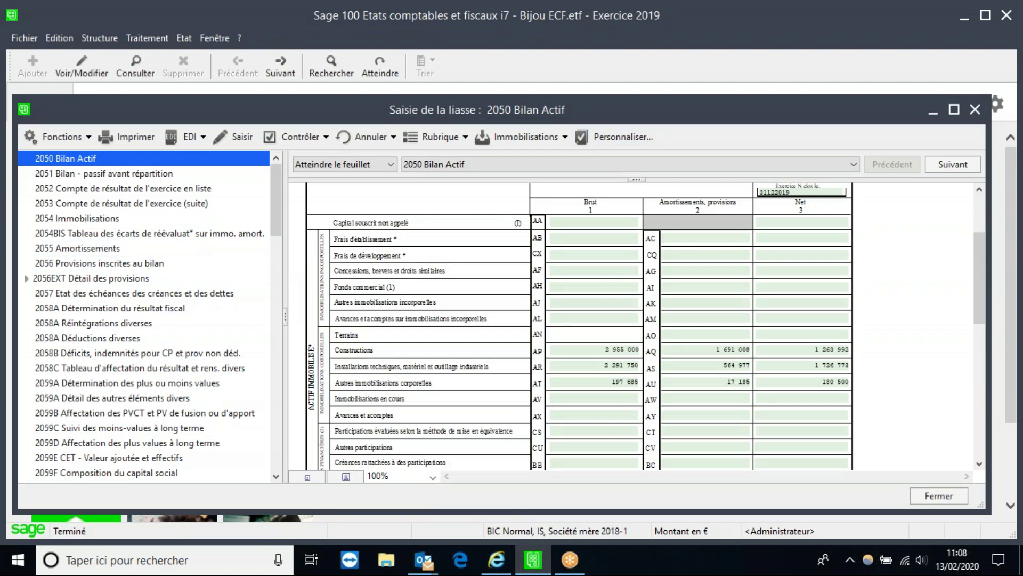
click(974, 110)
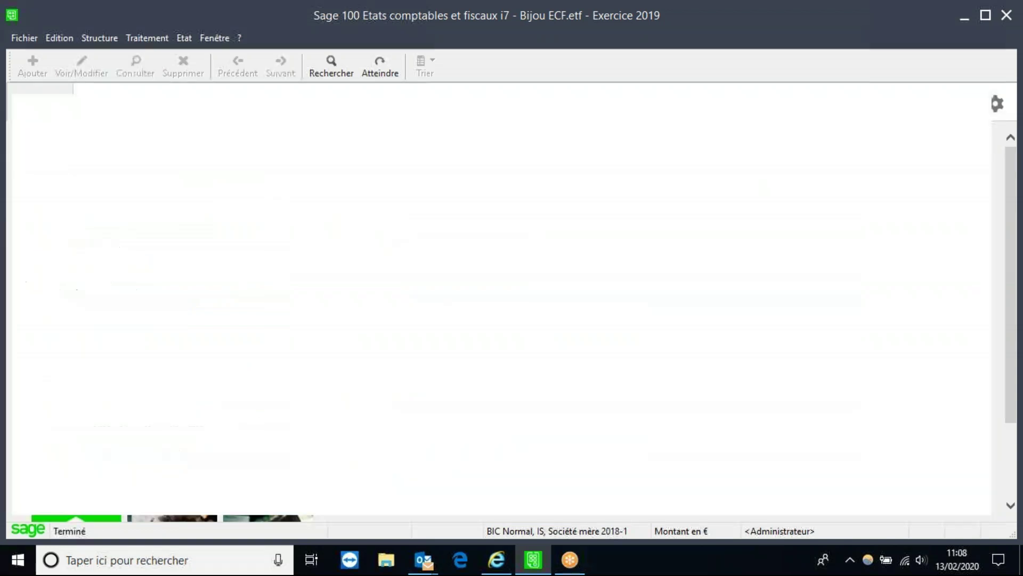
Open the Liasse settings in the company parameters and set the balance integration method to Lecture directe
click(140, 43)
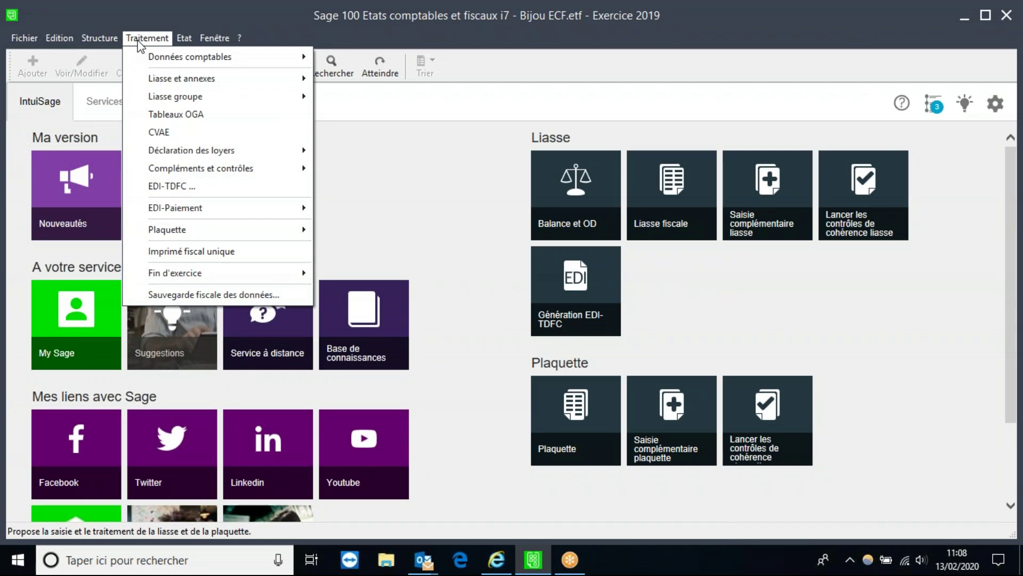
mouse_move(24, 38)
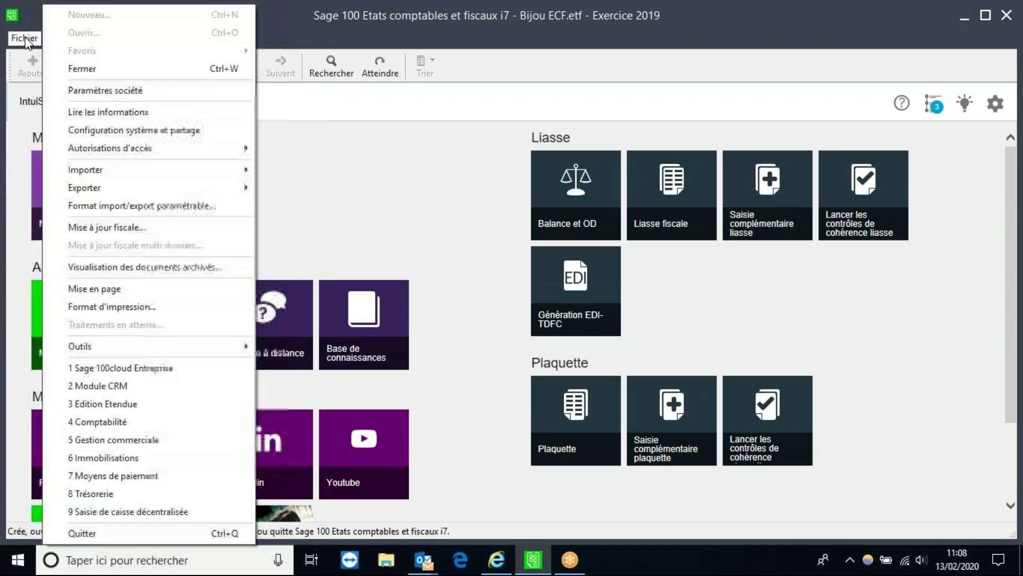
click(73, 91)
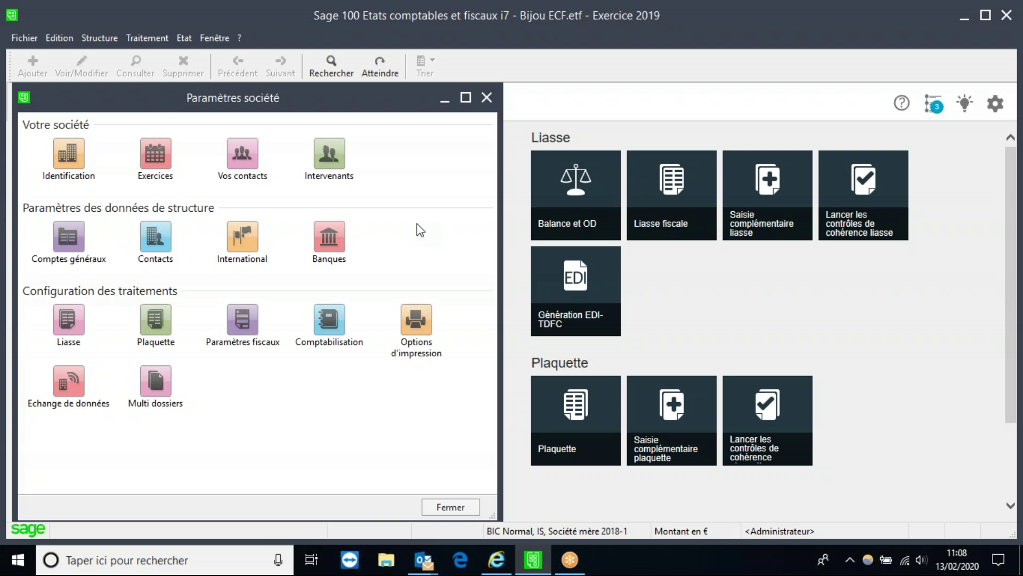
double_click(69, 321)
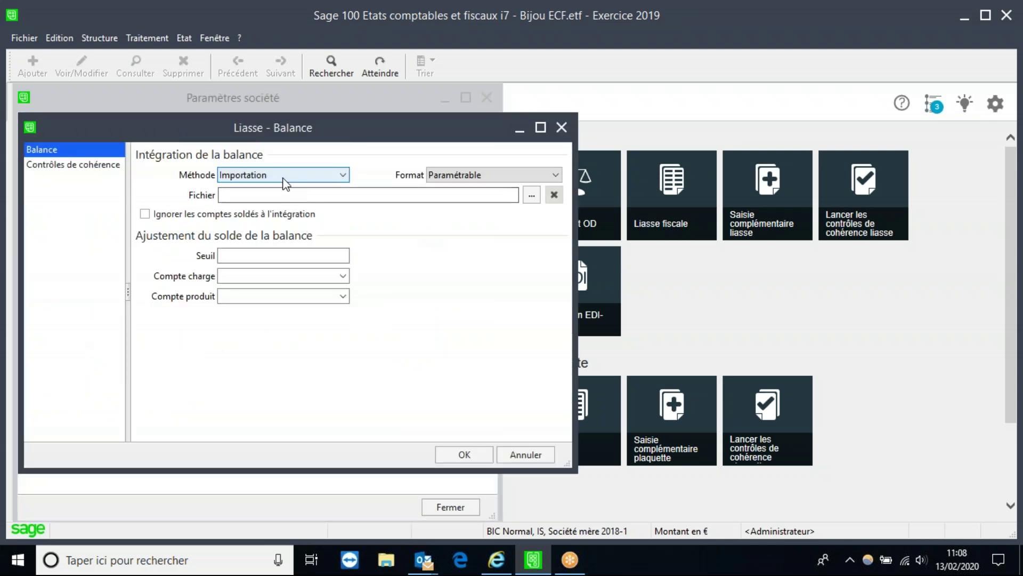
click(343, 174)
click(264, 191)
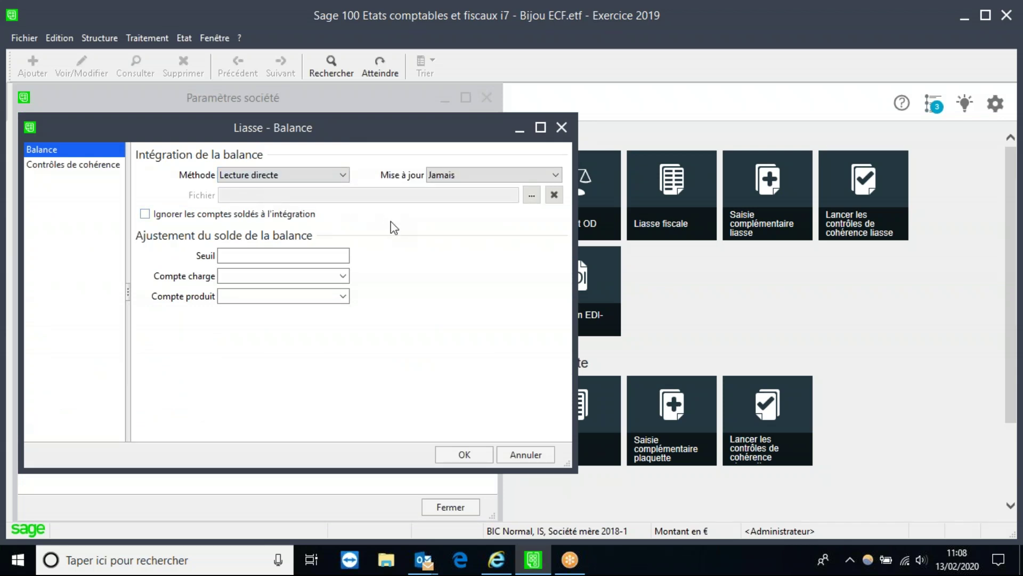
Set the balance integration method to Importation with the Paramétrable format
click(299, 174)
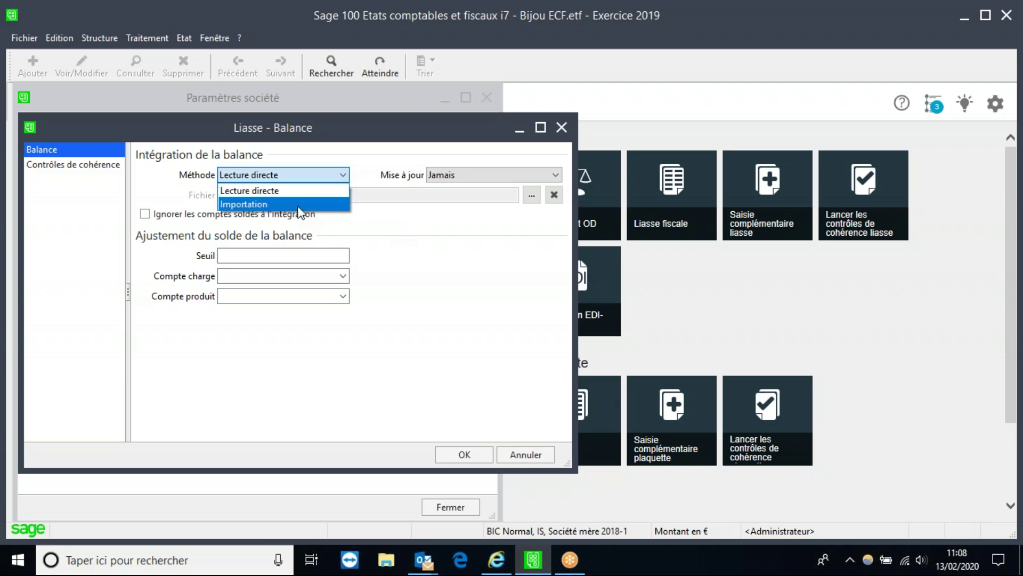
click(298, 205)
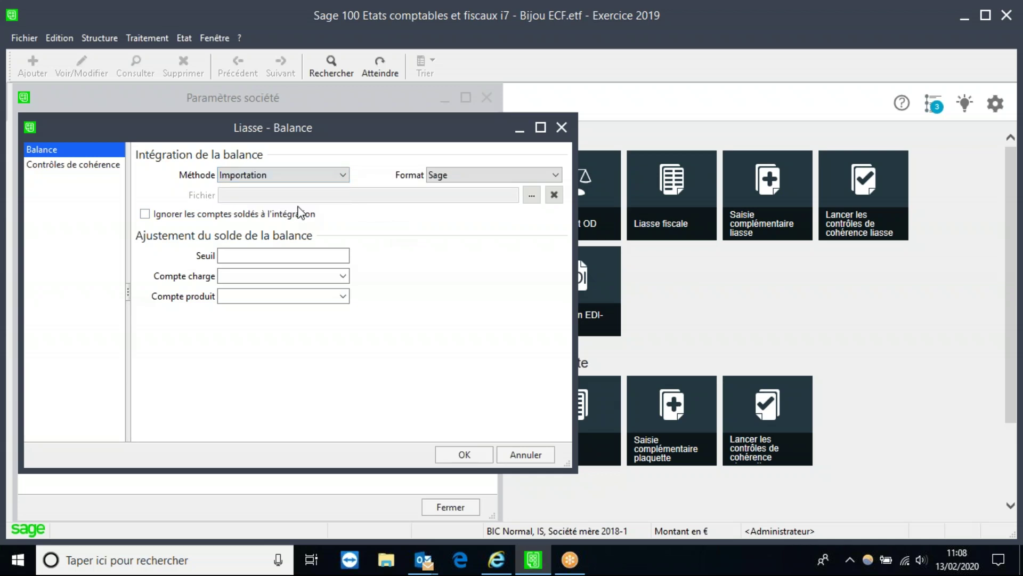
click(472, 180)
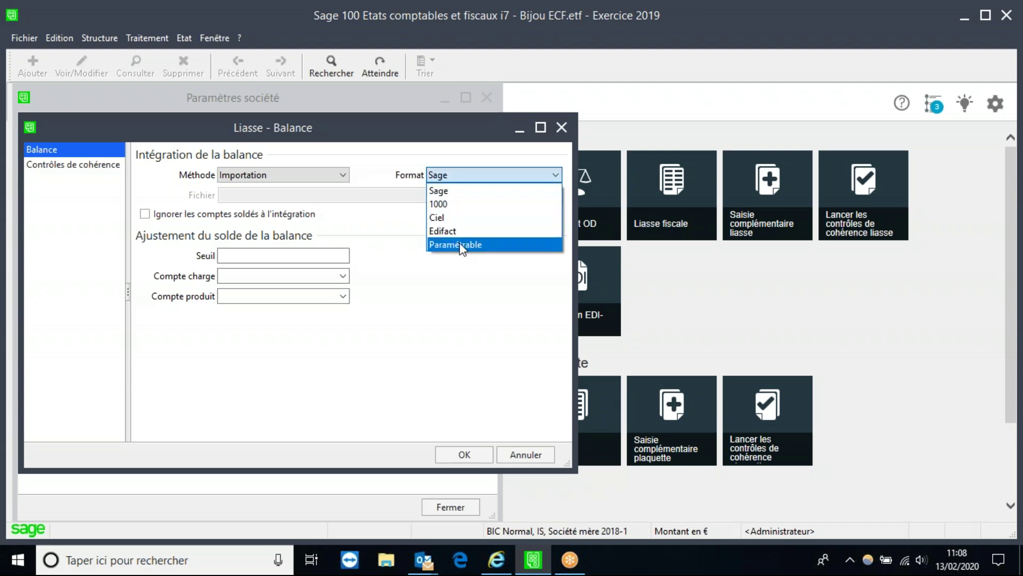
click(463, 245)
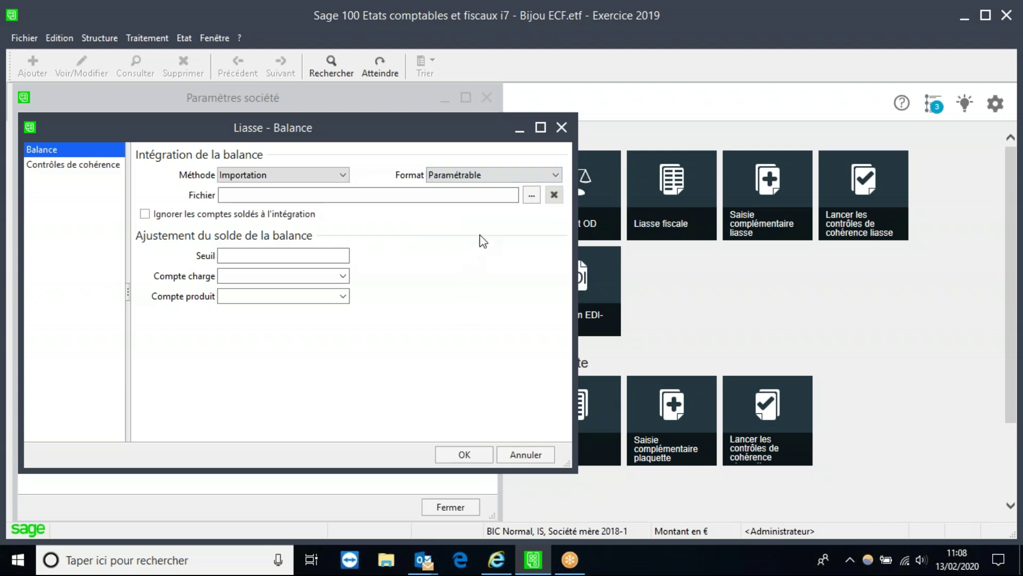
Browse the Balances exemples folder for an import model, and close the company parameters without choosing one
click(536, 196)
mouse_move(503, 129)
mouse_down()
mouse_move(505, 170)
mouse_move(504, 119)
mouse_up()
click(164, 67)
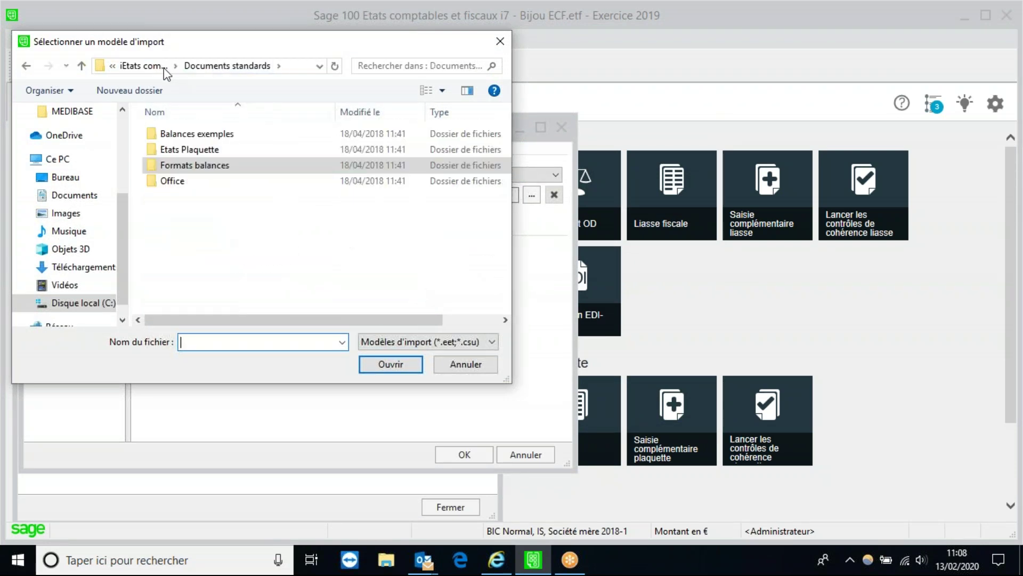
click(201, 138)
double_click(201, 138)
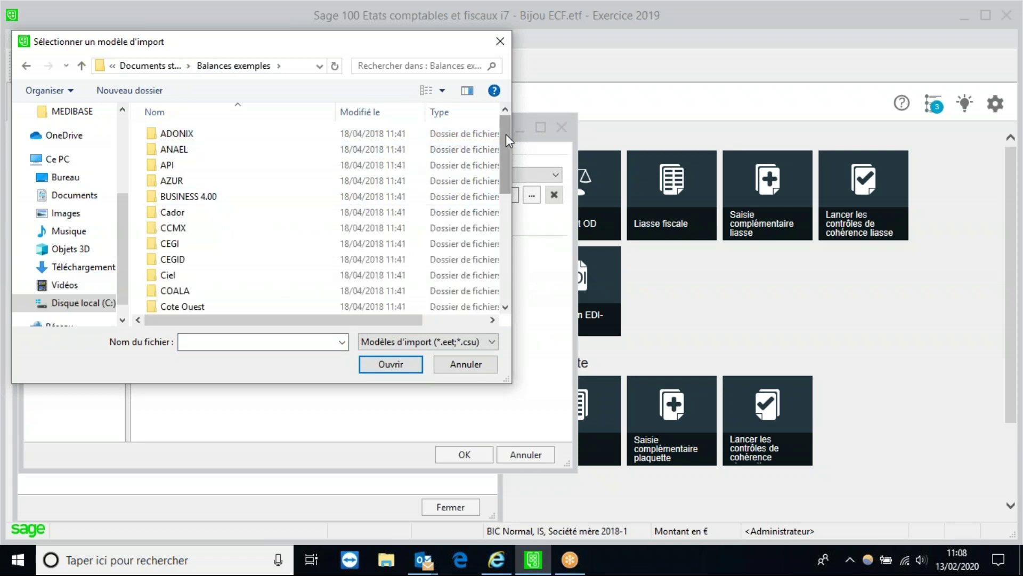
drag(506, 140, 525, 198)
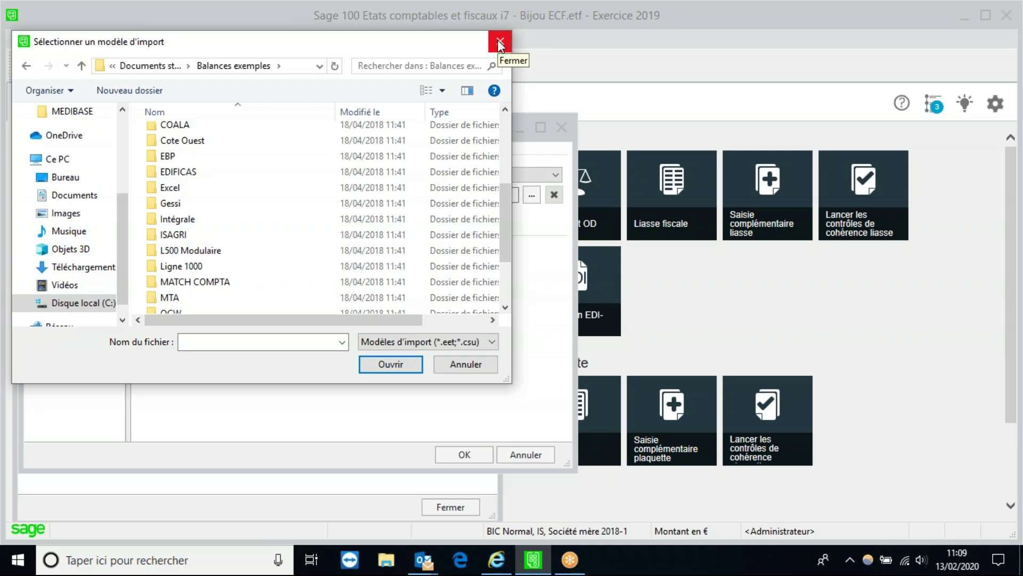
click(500, 44)
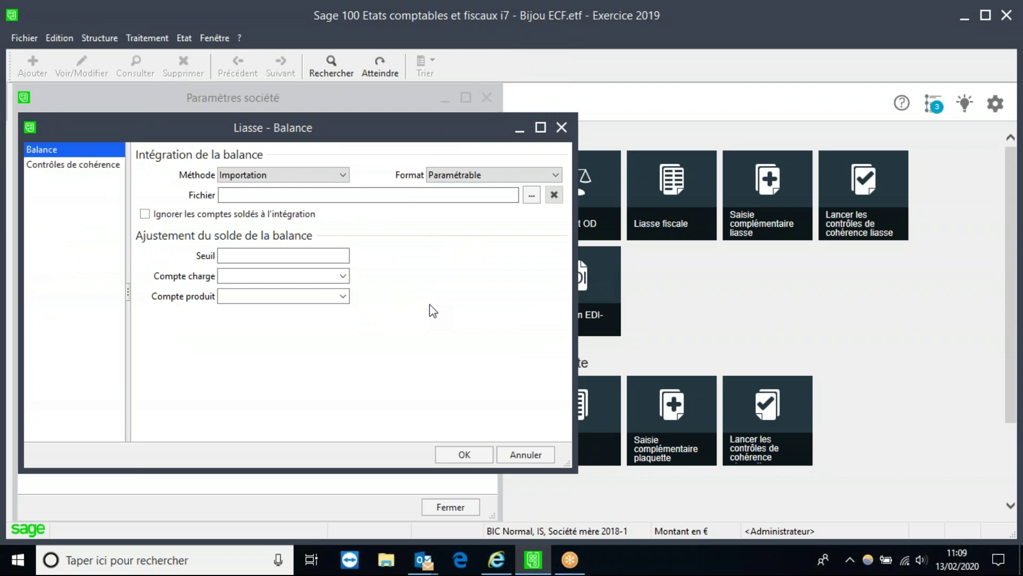
click(562, 127)
click(485, 97)
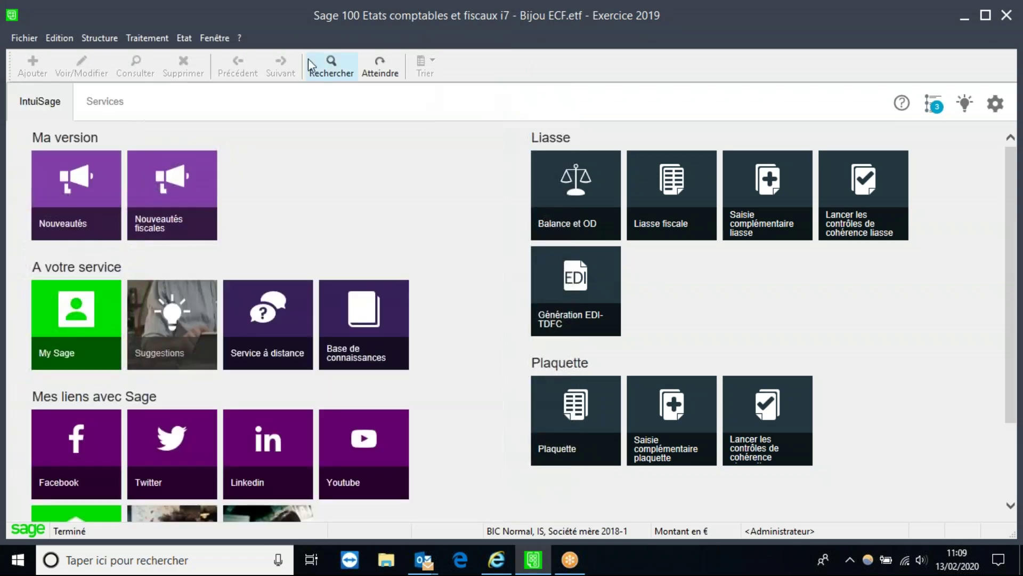
Open Balance et OD from the accounting data and inspect the Report à nouveau (créditeur) account in the balance
click(146, 39)
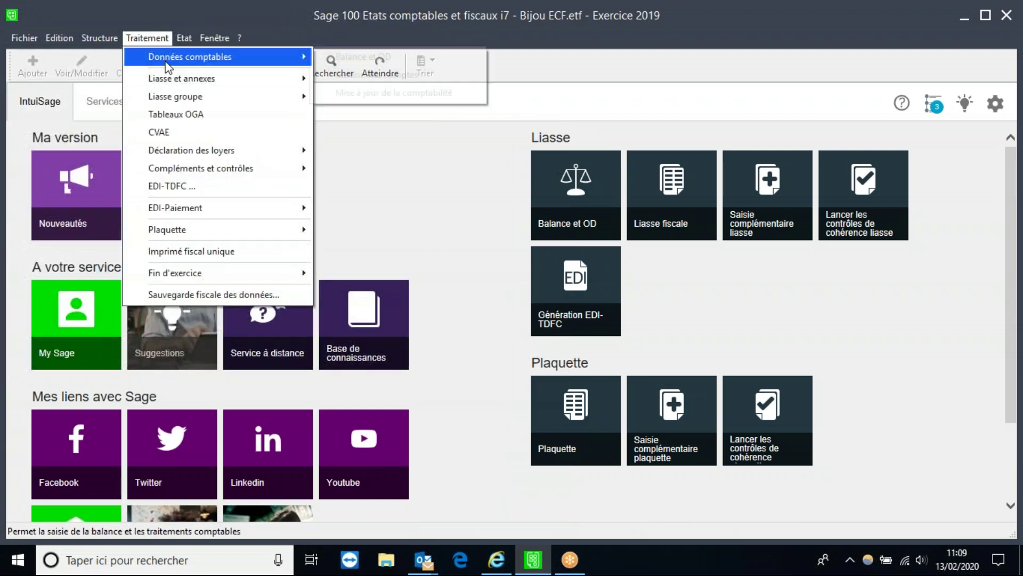
mouse_move(169, 63)
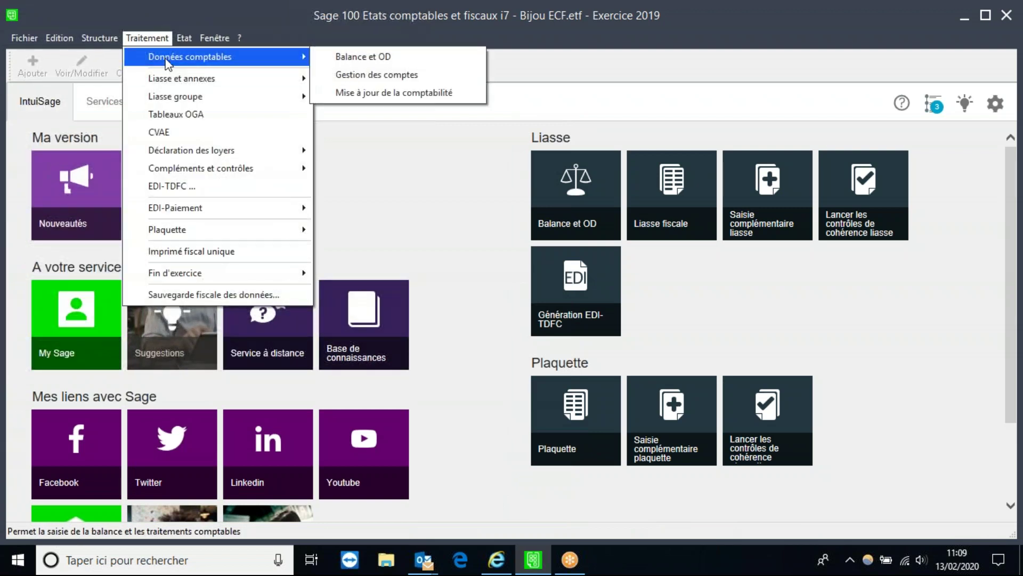
click(349, 56)
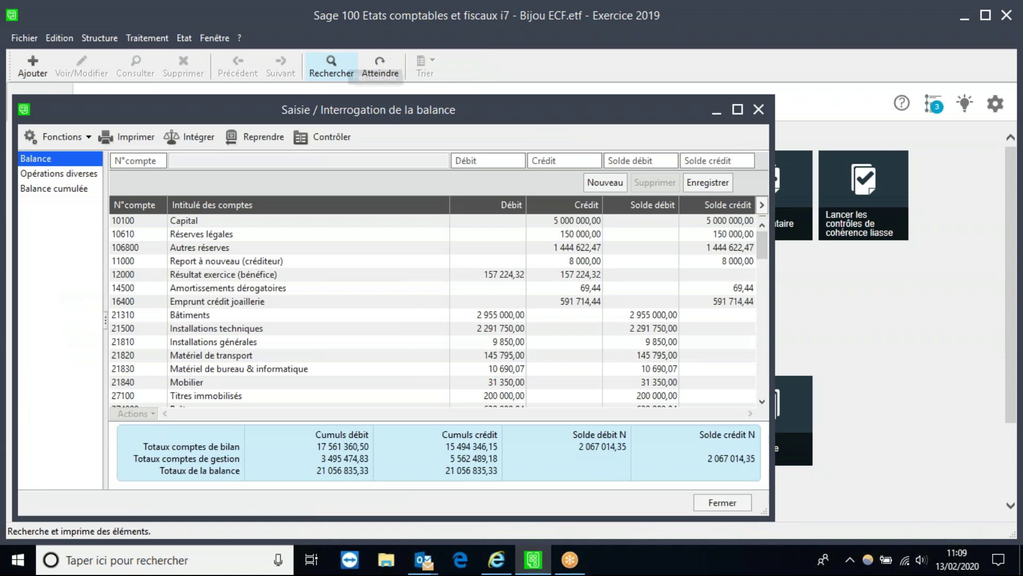
mouse_move(764, 246)
mouse_down()
mouse_move(763, 262)
mouse_move(761, 239)
mouse_up()
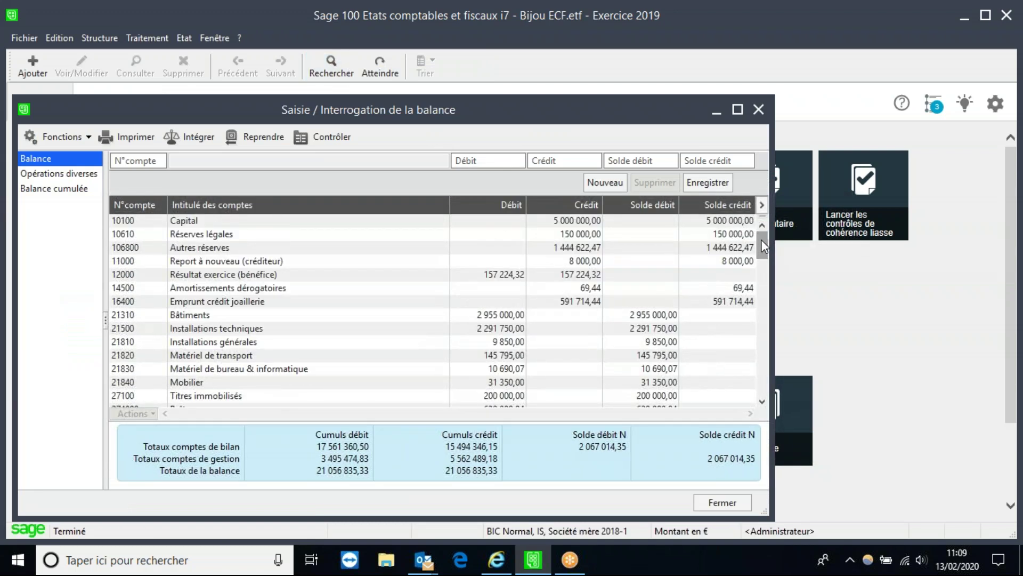
click(574, 266)
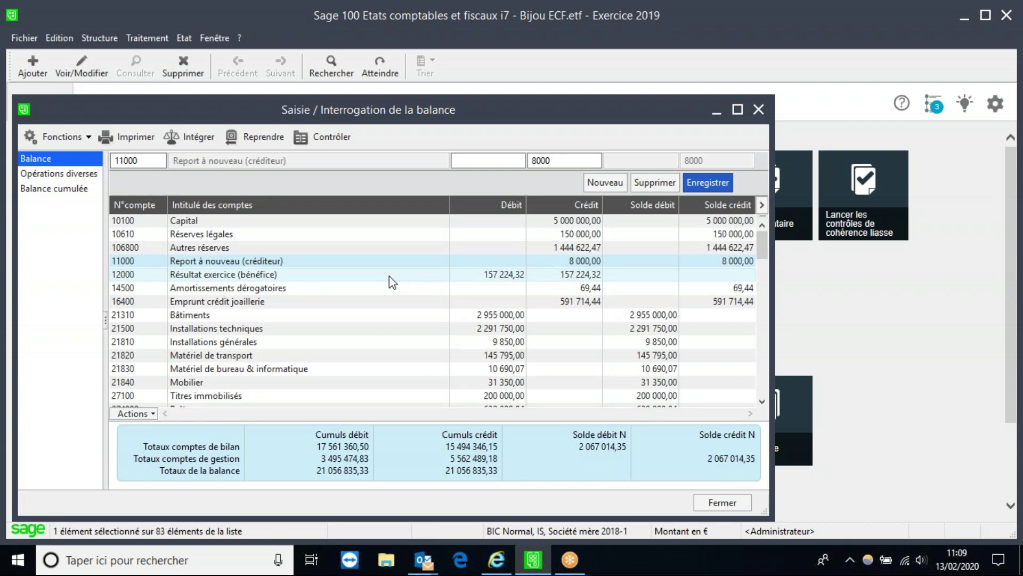
View the Opérations diverses and the Balance cumulée with its N-1 comparison, and close the balance window
click(66, 177)
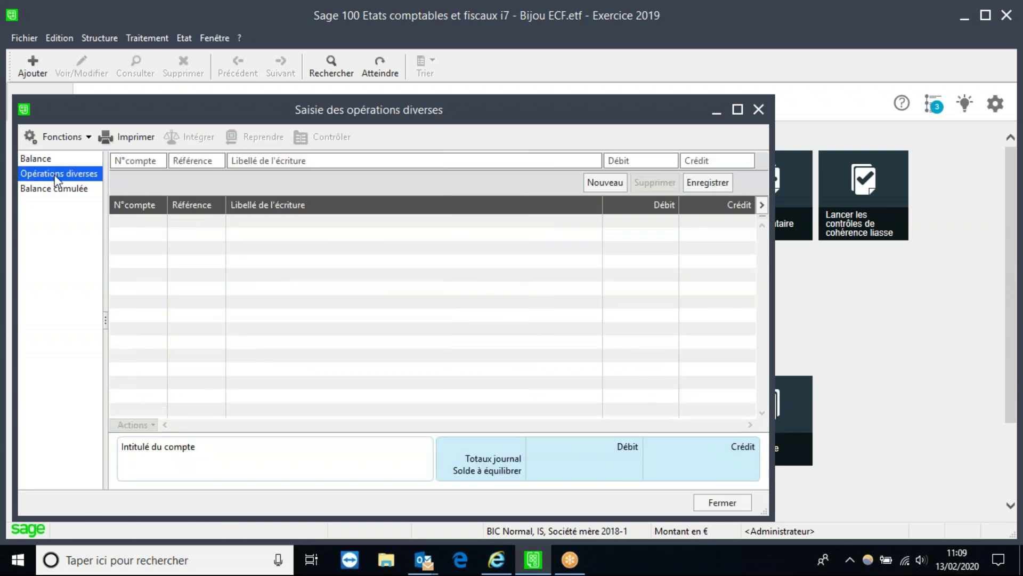
click(55, 189)
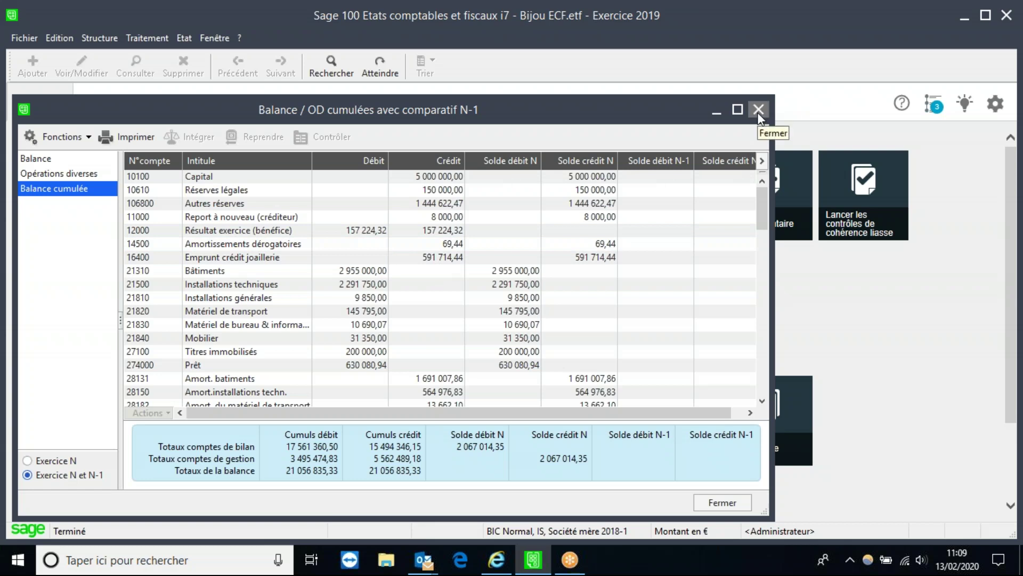
click(759, 110)
Reopen the Liasse fiscale and view the account detail of Capital social (DA) on form 2051 Bilan - passif
click(147, 38)
mouse_move(176, 84)
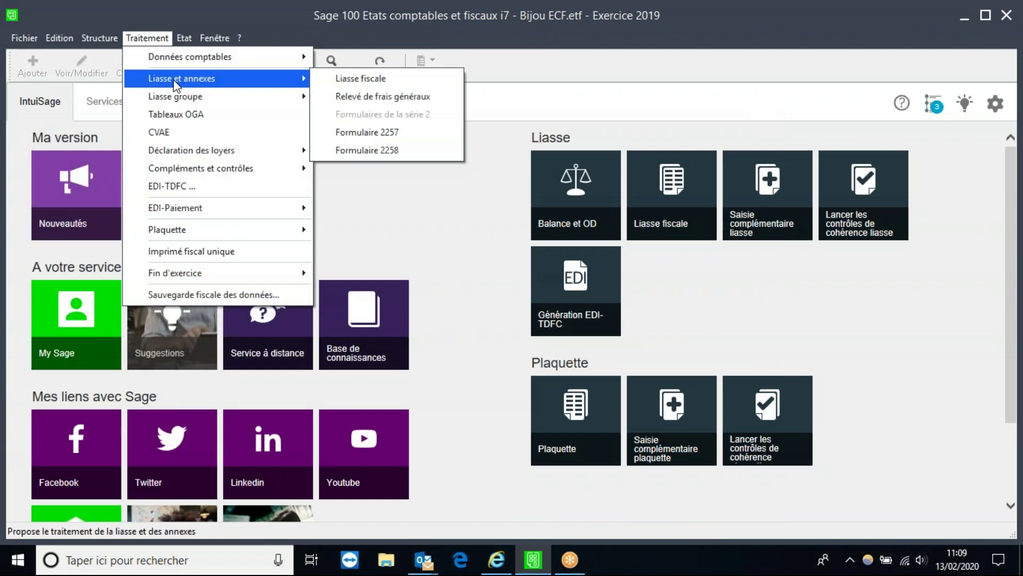
click(358, 79)
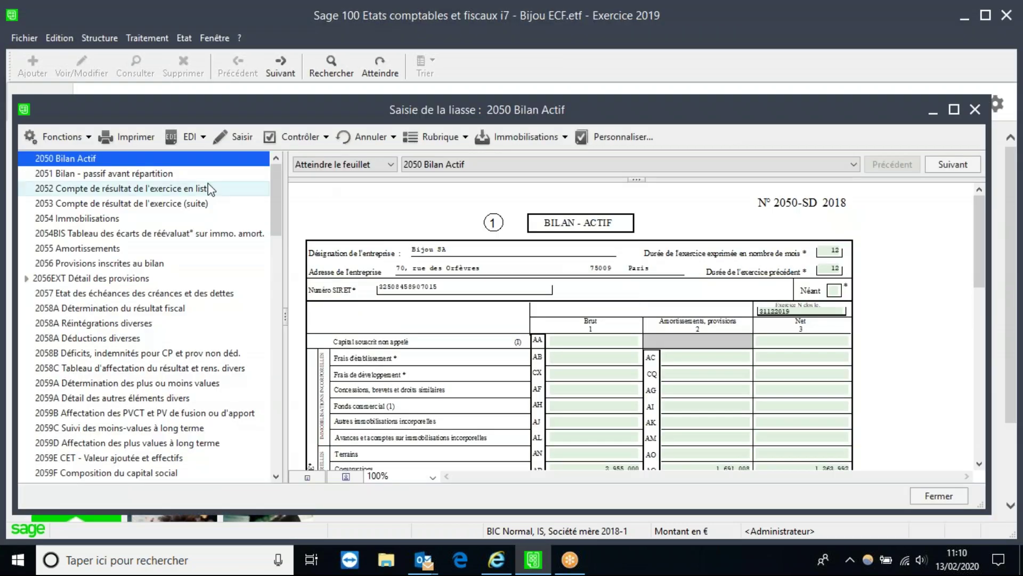
click(125, 174)
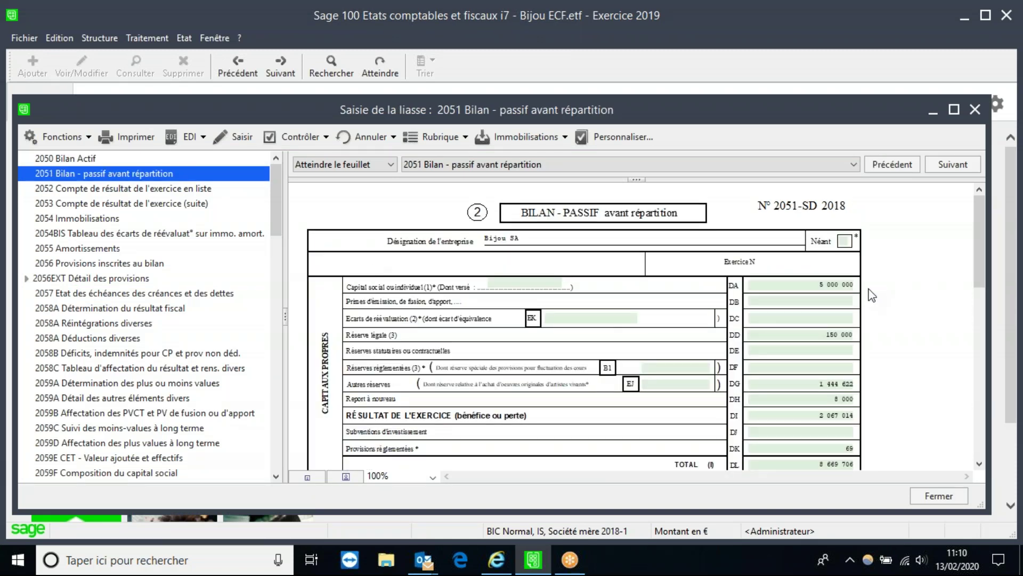
click(840, 286)
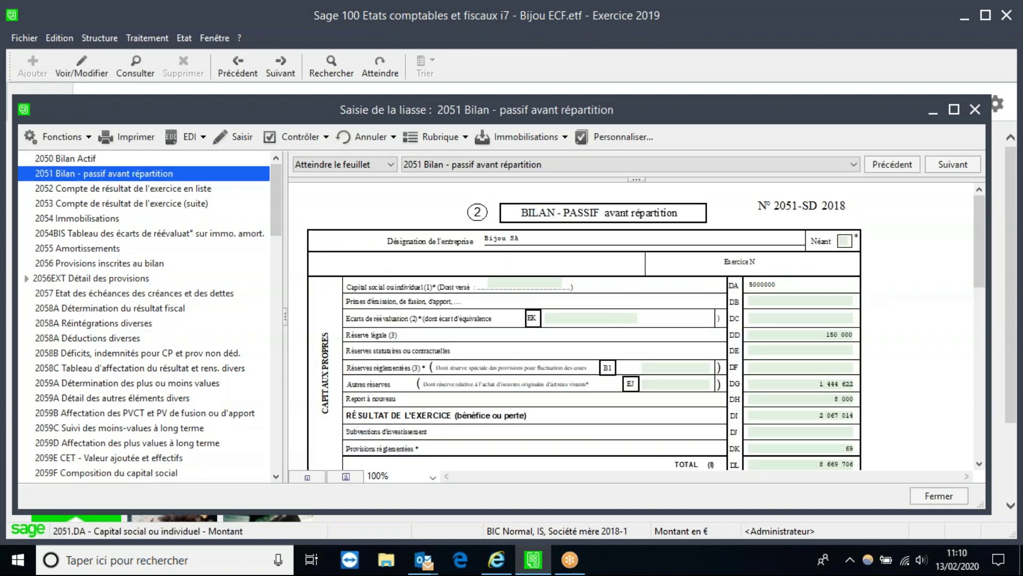
click(450, 141)
click(448, 174)
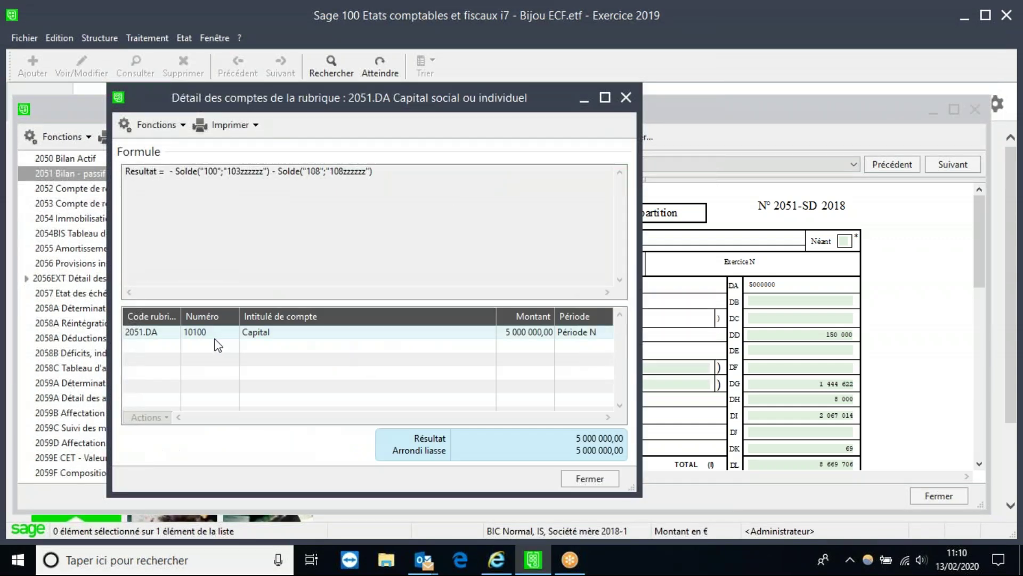
click(627, 99)
Show the account detail of the gross Installations techniques, matériel et outillage amount (AR) on form 2050 Bilan Actif
click(117, 159)
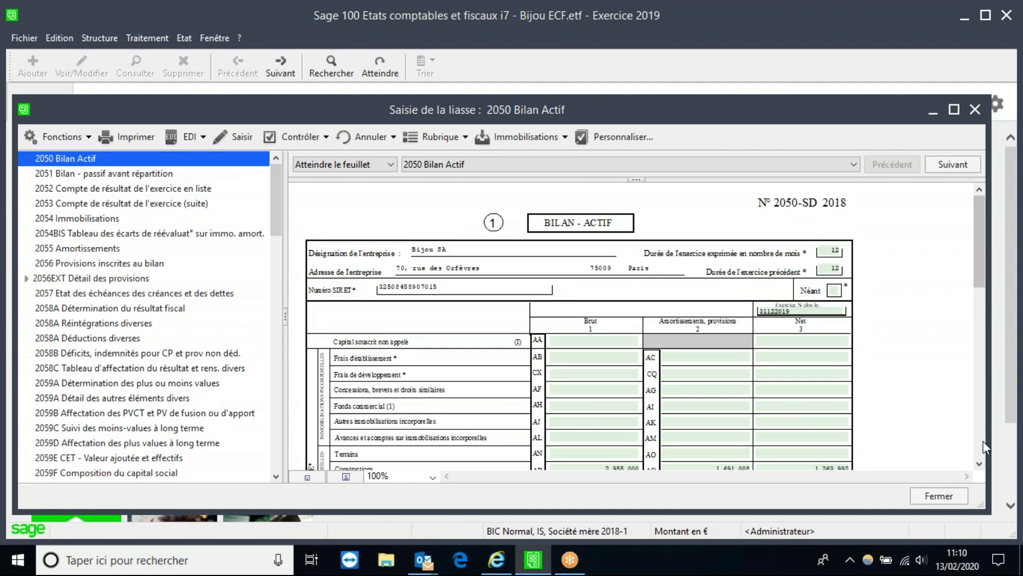
click(980, 463)
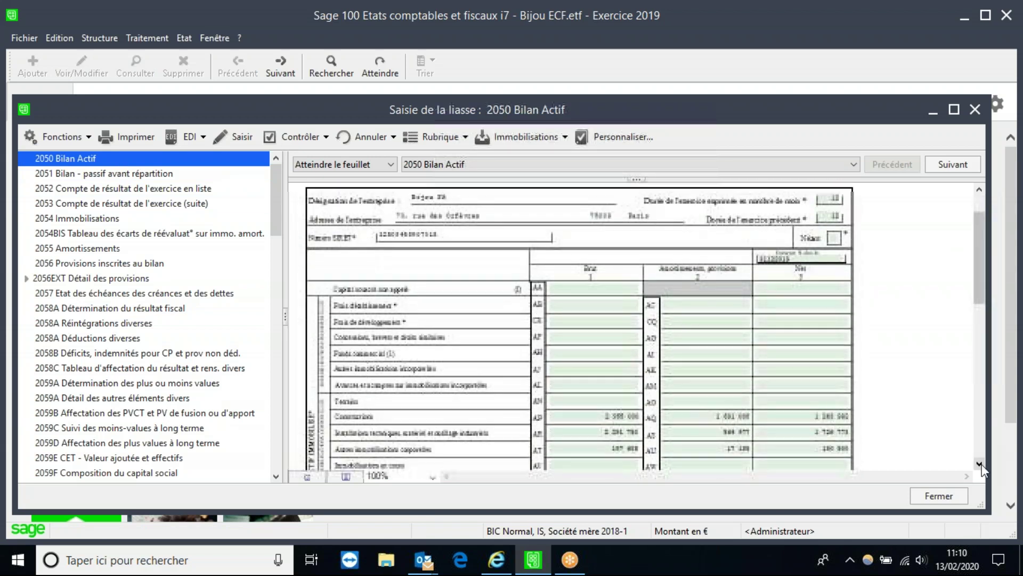
click(635, 427)
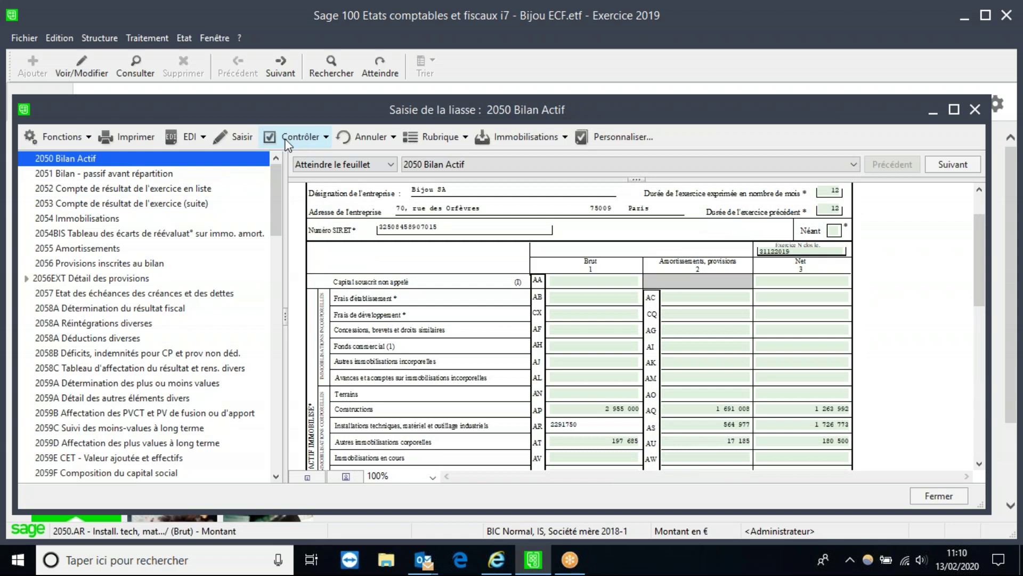
click(456, 137)
click(461, 176)
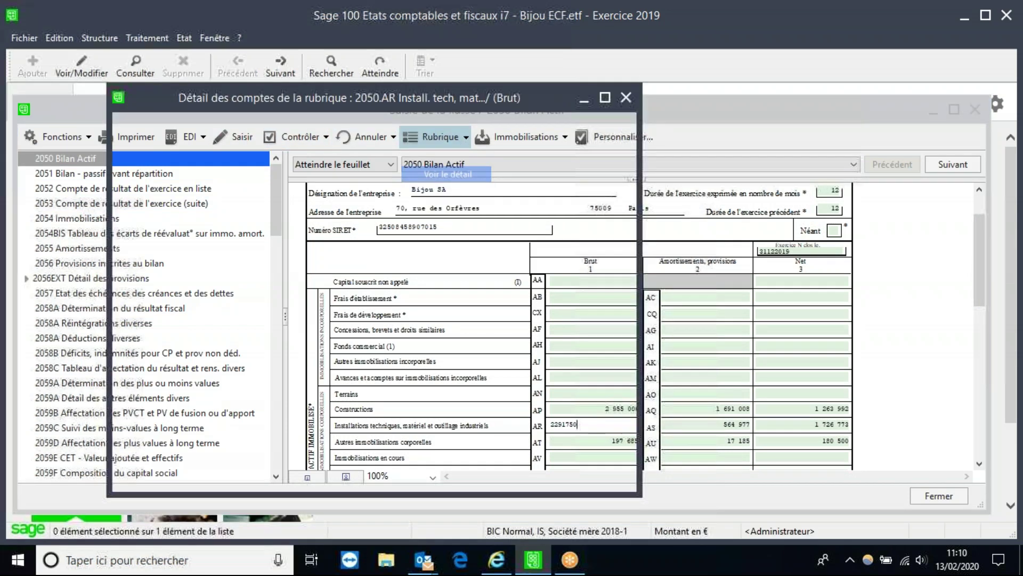
View the account detail of the gross Autres immobilisations corporelles amount (AT) on form 2050 Bilan Actif
click(626, 97)
click(617, 443)
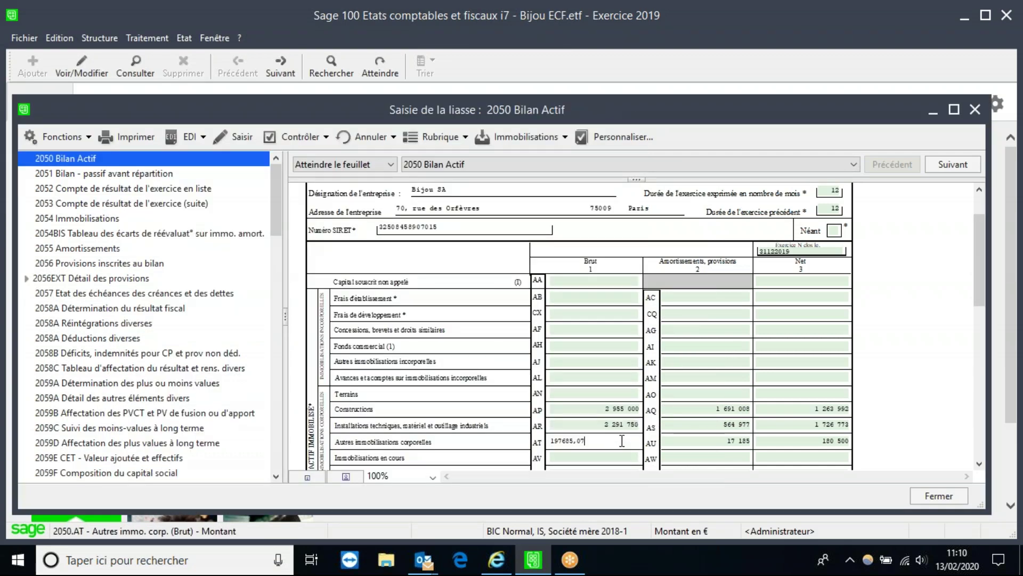
text(,07)
click(436, 137)
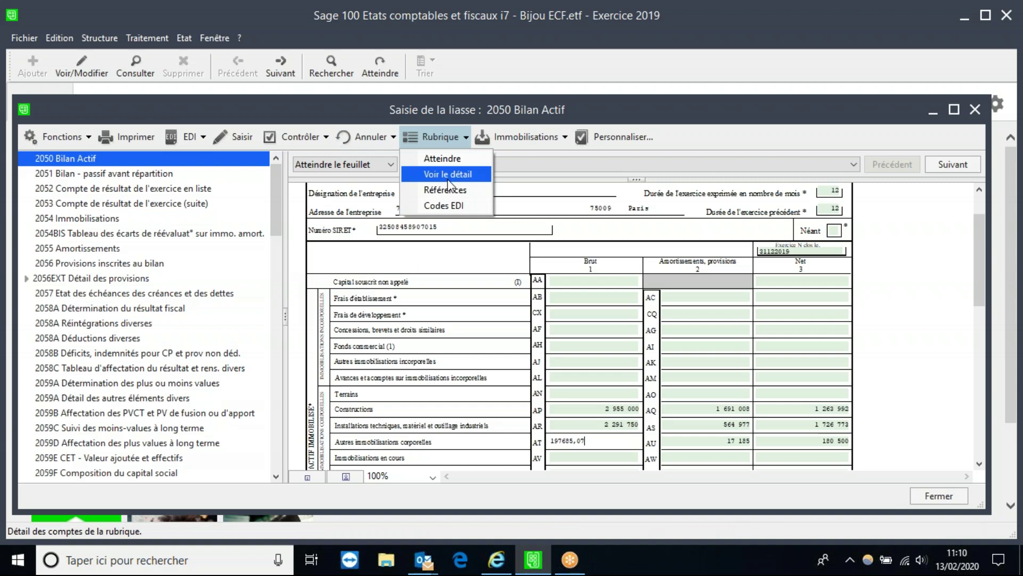
click(444, 171)
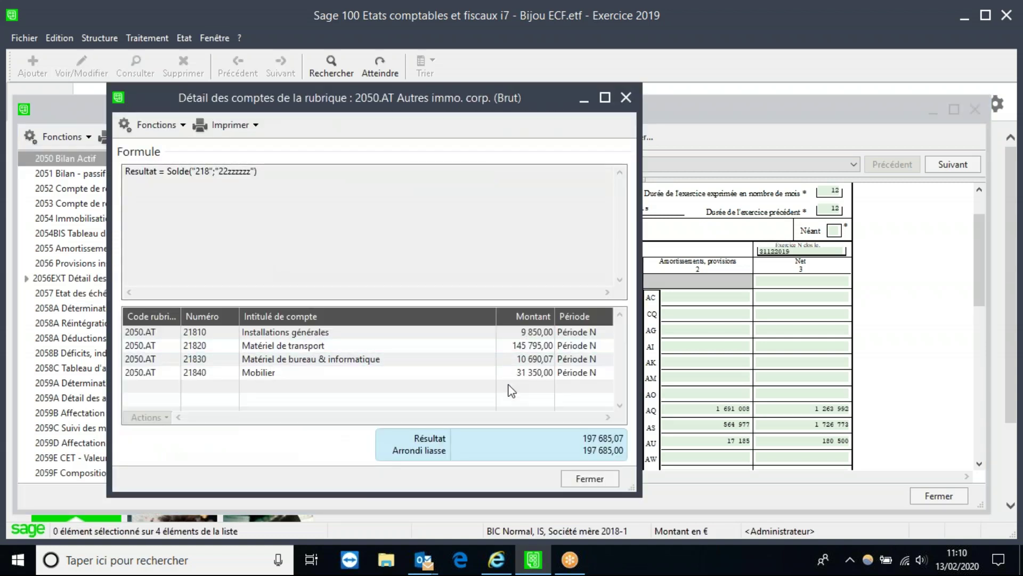
click(625, 98)
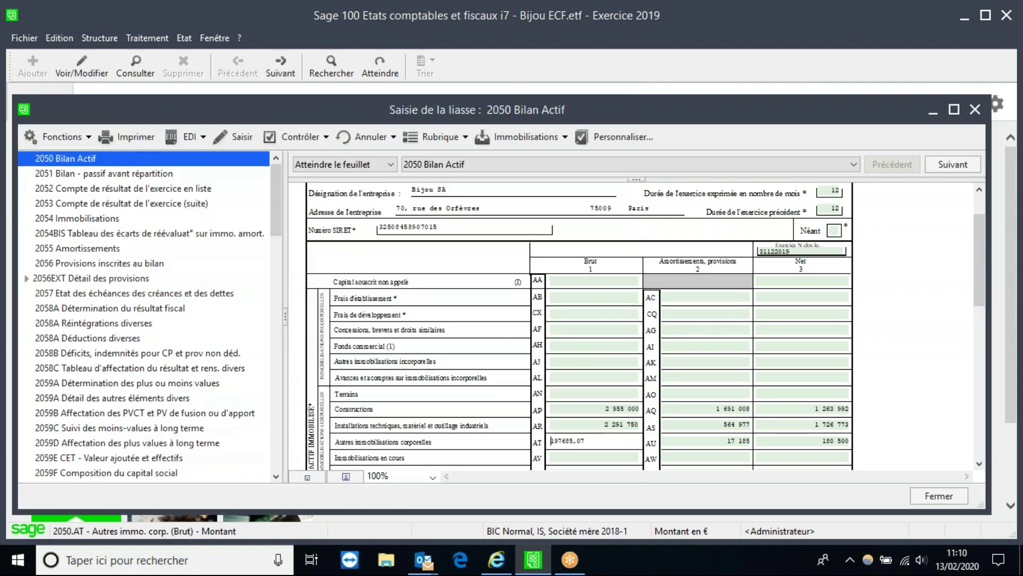
Enter 400 as the gross Terrains amount (AN) on form 2050 and check the amortissements column
click(582, 393)
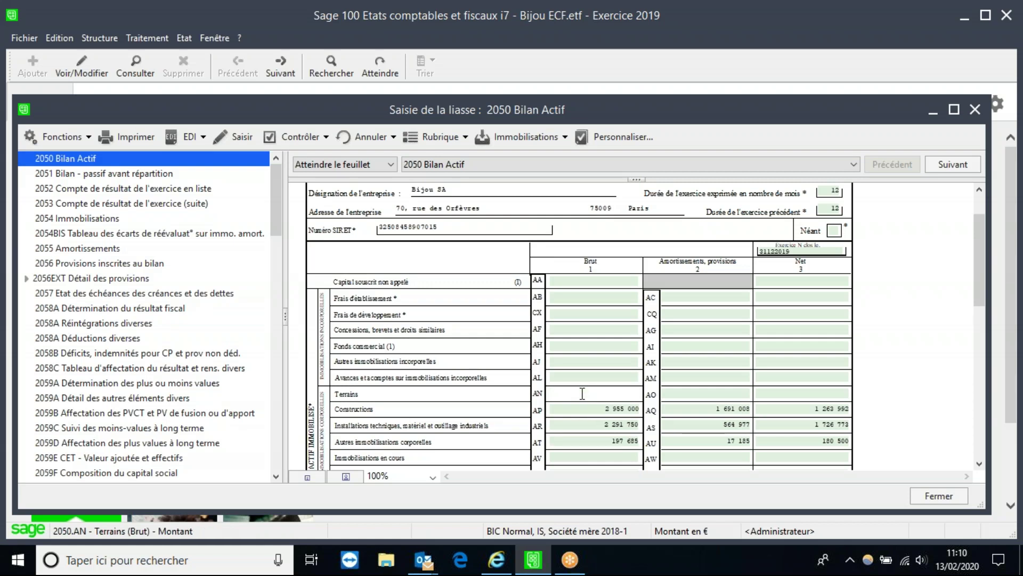
text(400)
click(711, 392)
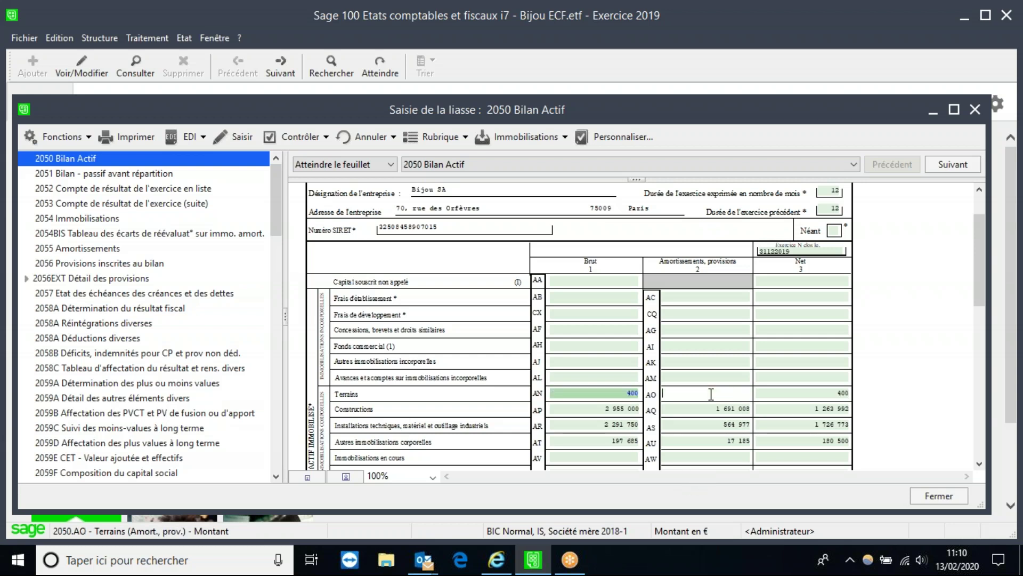
click(682, 444)
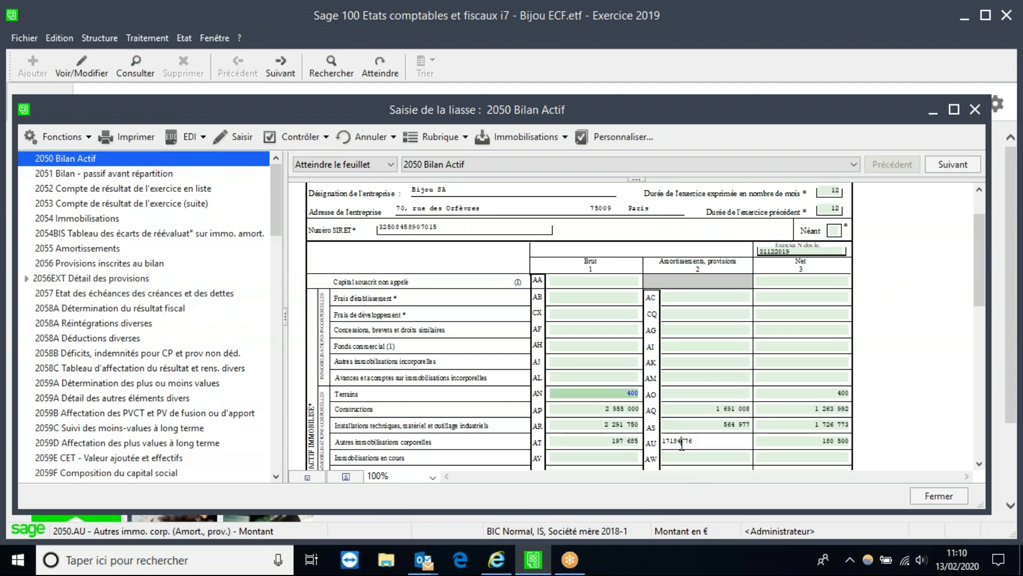
Clear the manually entered gross Terrains amount (AN)
click(632, 394)
key(BackSpace)
key(BackSpace)
key(BackSpace)
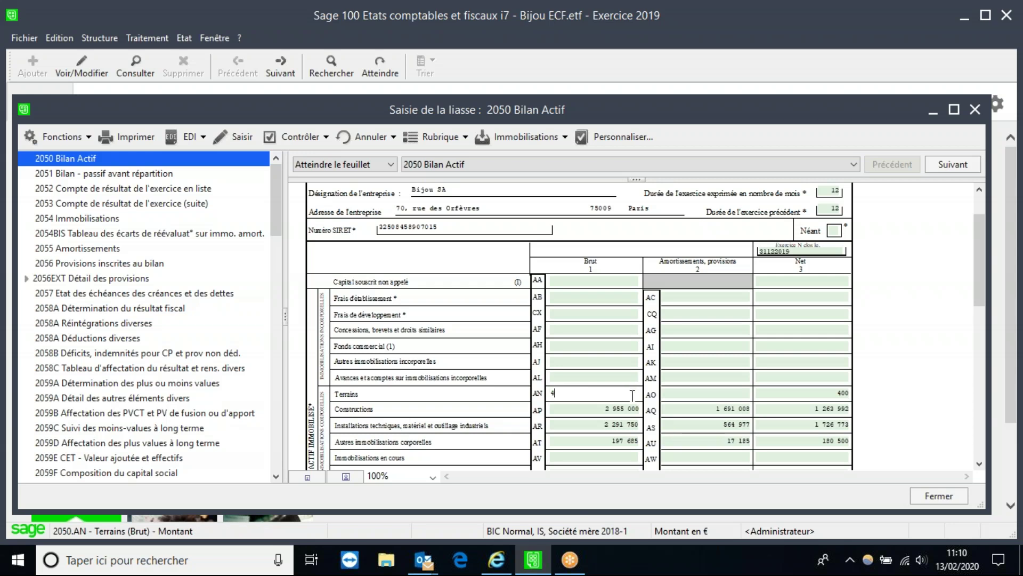
key(Tab)
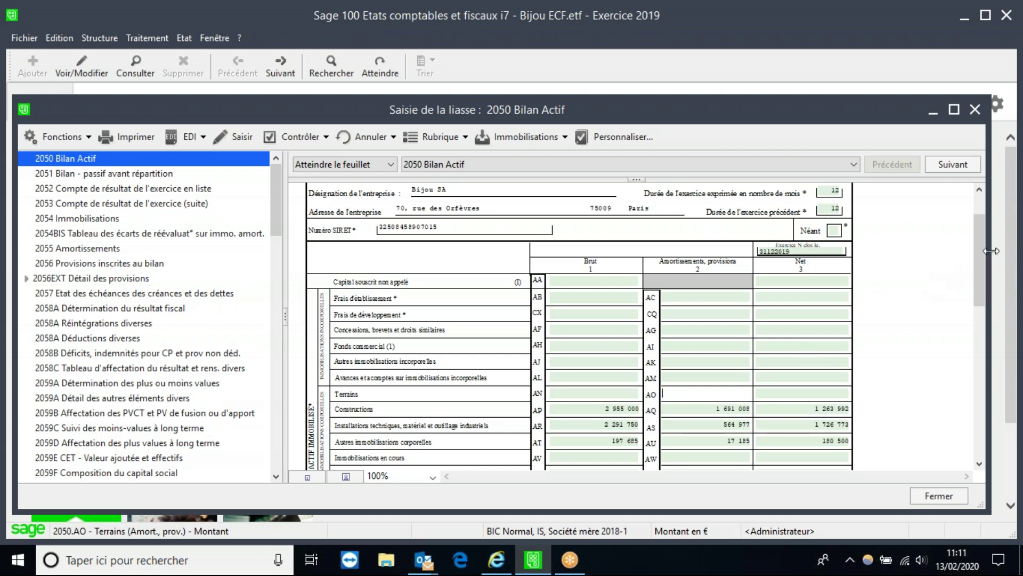
Run the coherence checks on the liasse and open the Equilibre Origines affectations 2058C check
scroll(983, 252, down, 3)
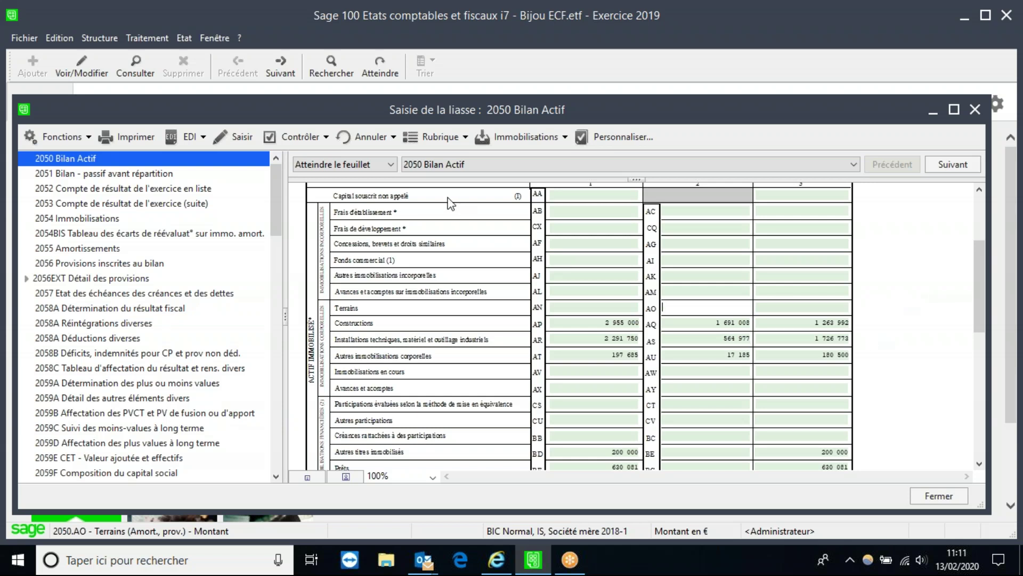
click(315, 139)
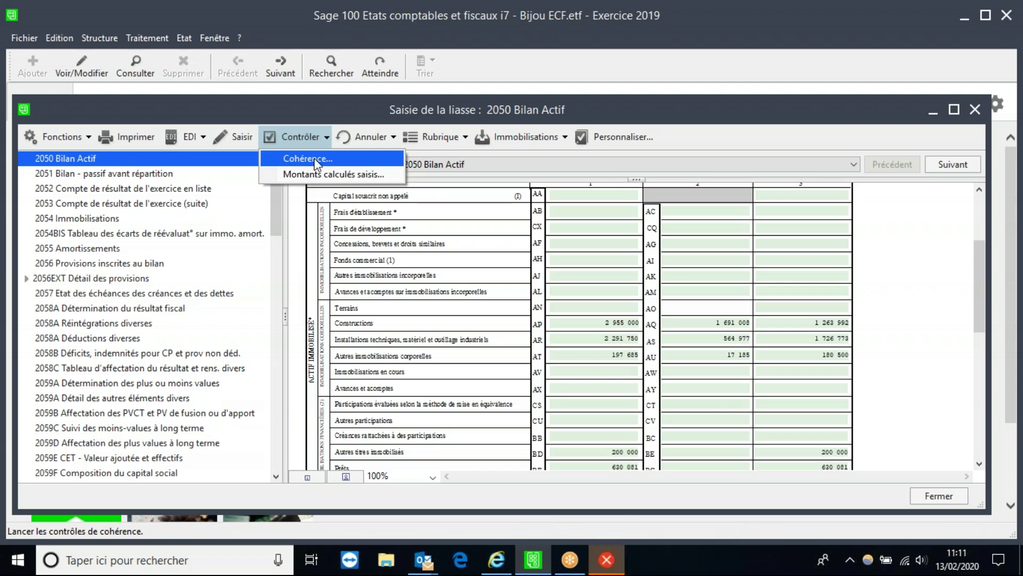
click(314, 158)
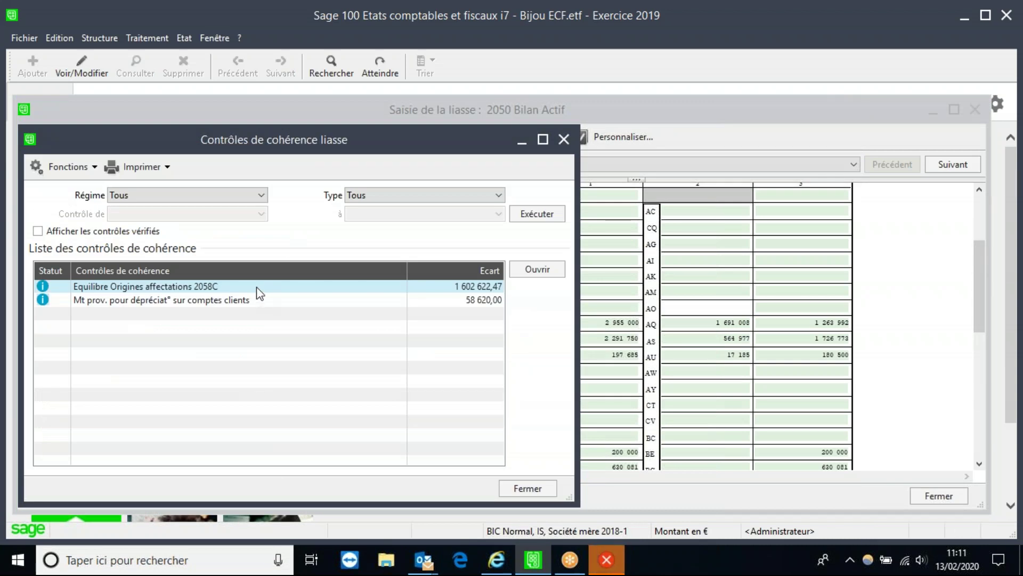
double_click(257, 291)
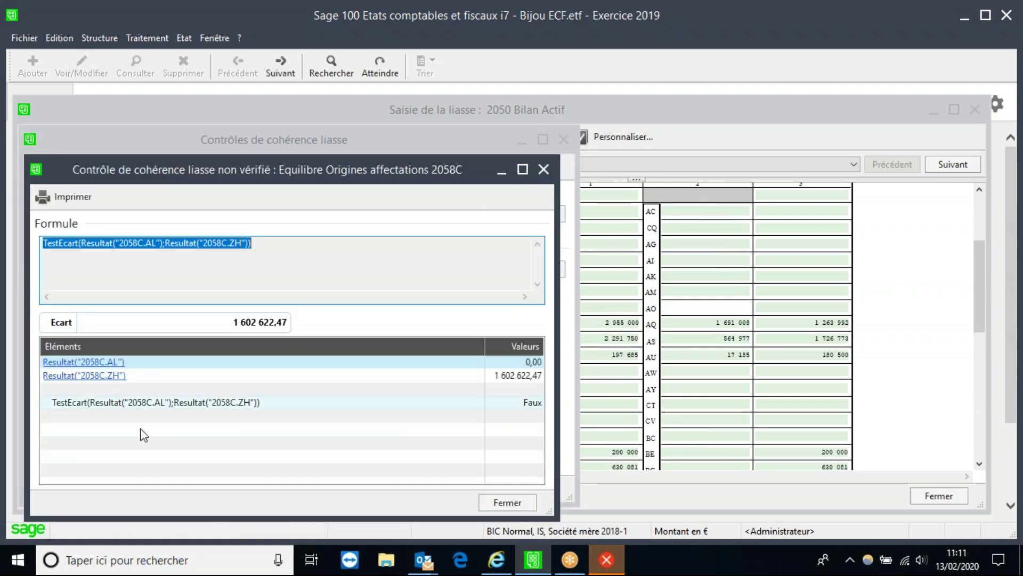
View the account detail of Resultat 2058C.AL in the check, and close the coherence check windows
click(98, 362)
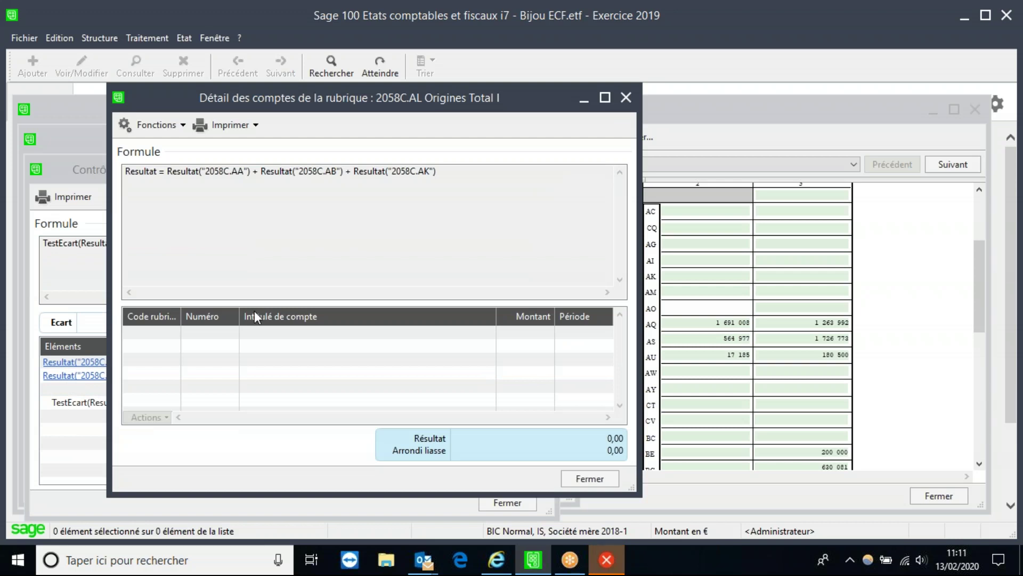
click(627, 96)
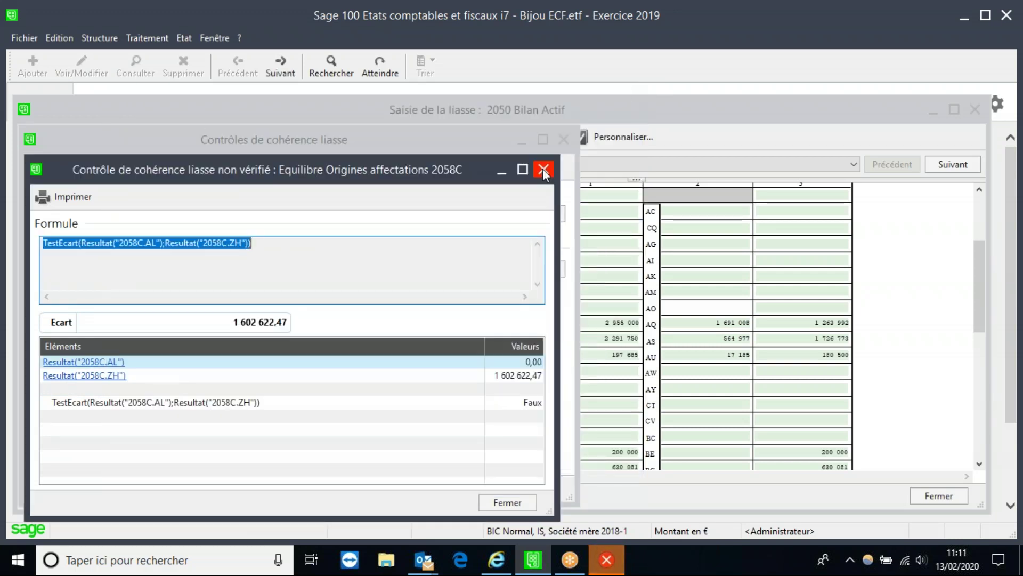
click(544, 170)
click(564, 141)
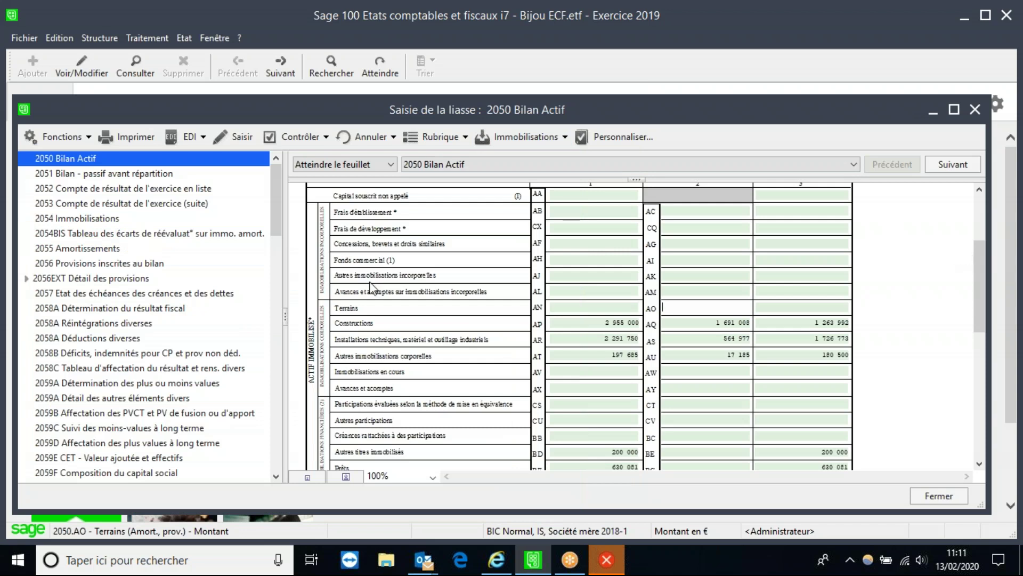
Browse the forms 2051 Bilan - passif, 2055 Amortissements and 2056 Provisions inscrites au bilan
click(105, 177)
click(102, 249)
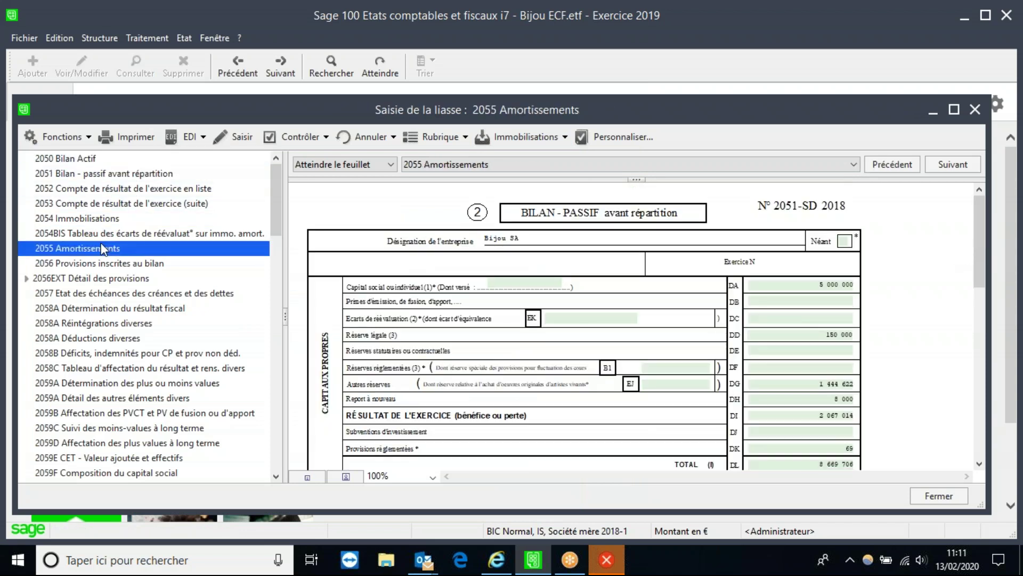
click(106, 265)
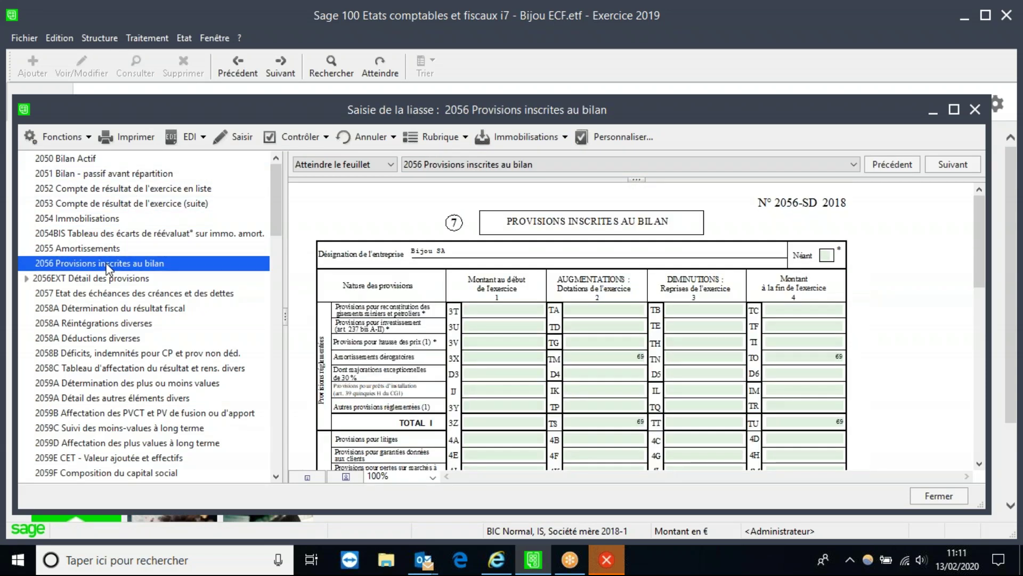
mouse_move(983, 203)
mouse_down()
mouse_move(983, 293)
mouse_move(982, 223)
mouse_up()
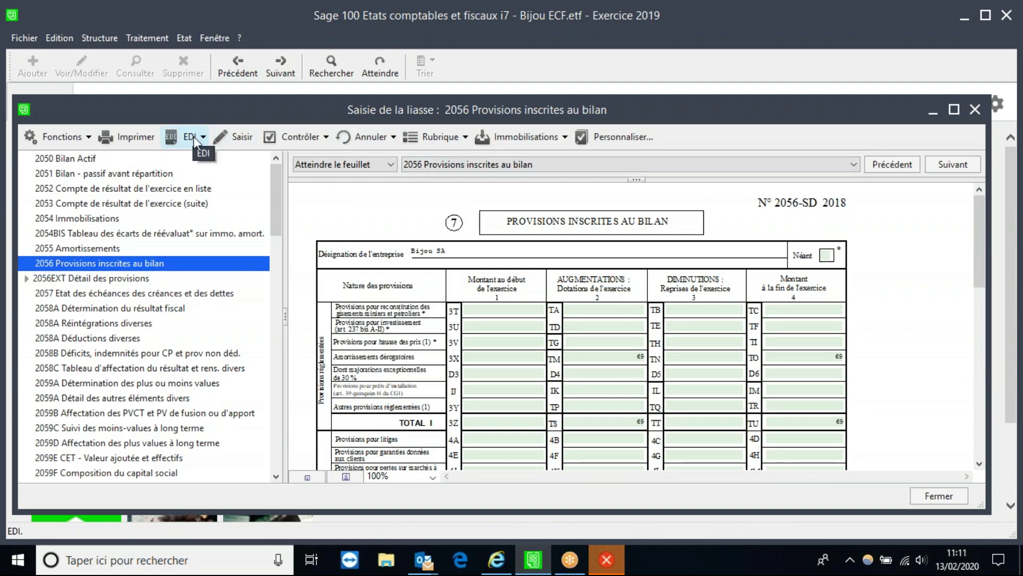
Start an EDI-TDFC declaration for the liasse as Définitive in Test mode
click(193, 136)
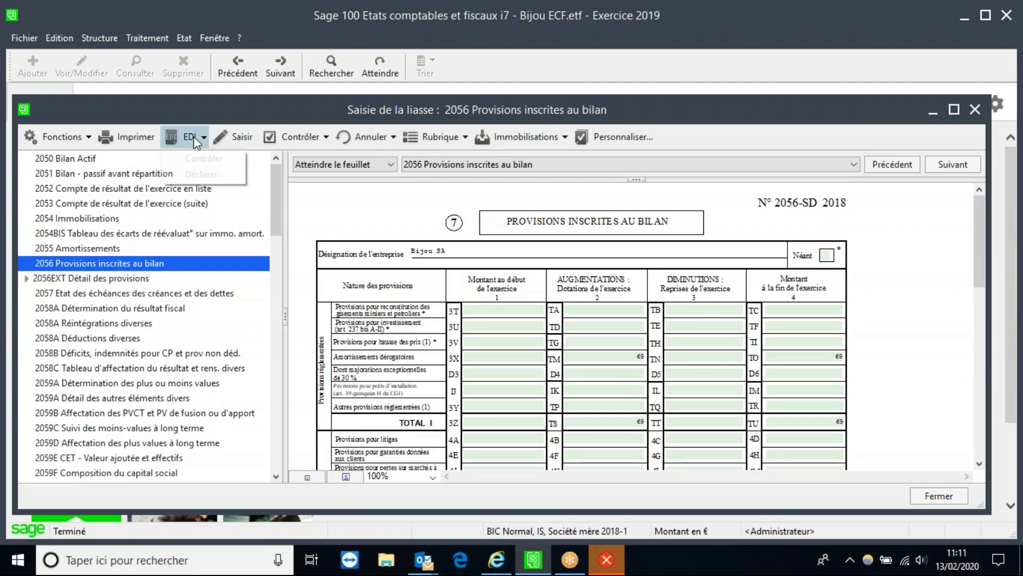
click(197, 174)
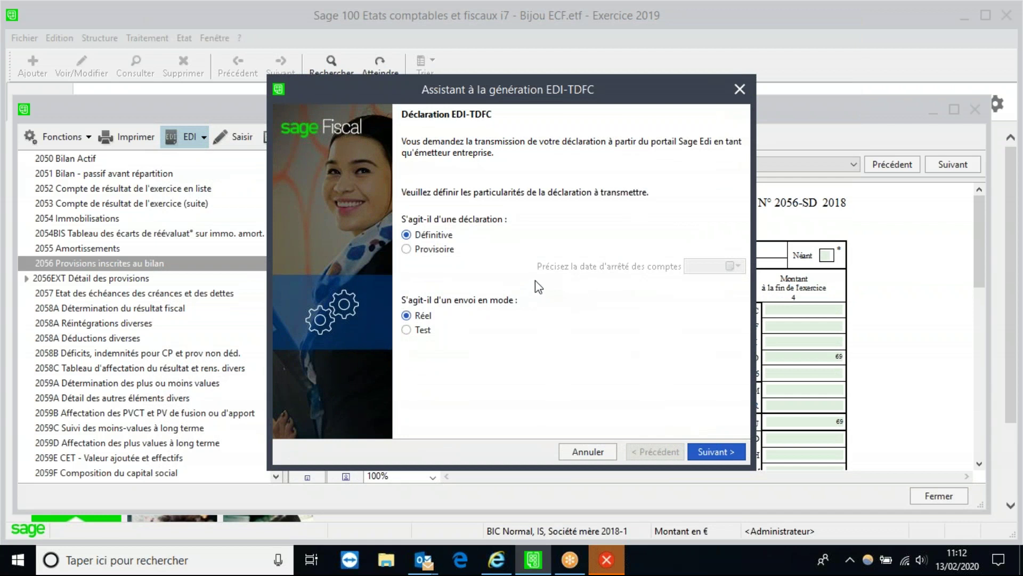
click(415, 331)
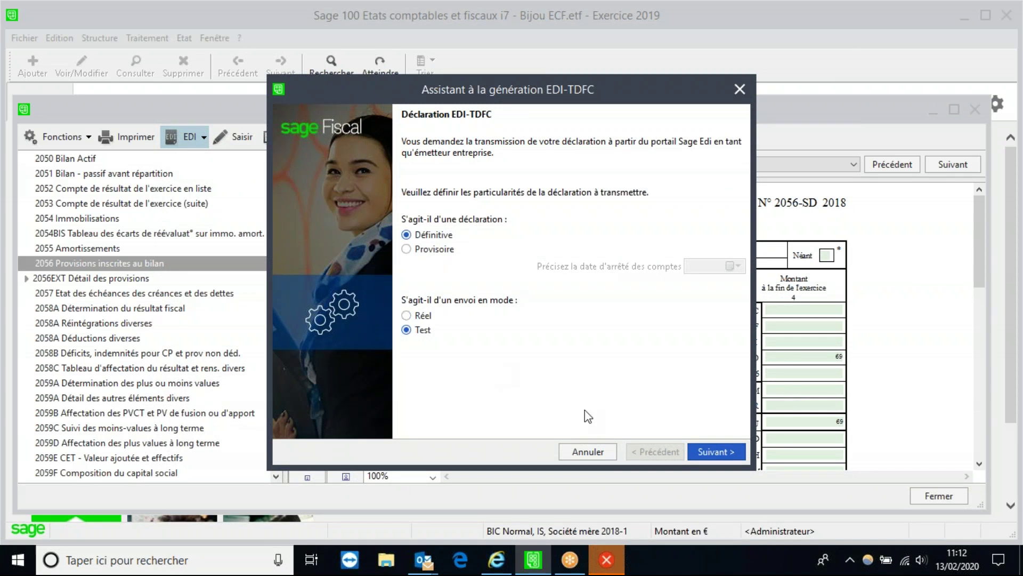
click(713, 454)
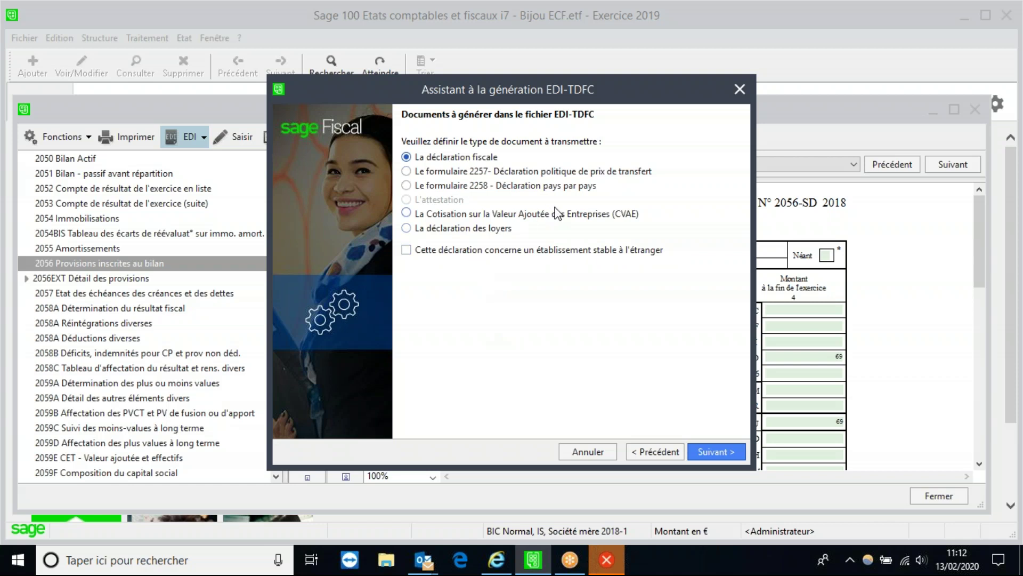
Try the CVAE and La déclaration des loyers document types, review the recipients and summary, and leave the EDI-TDFC assistant without generating
click(517, 218)
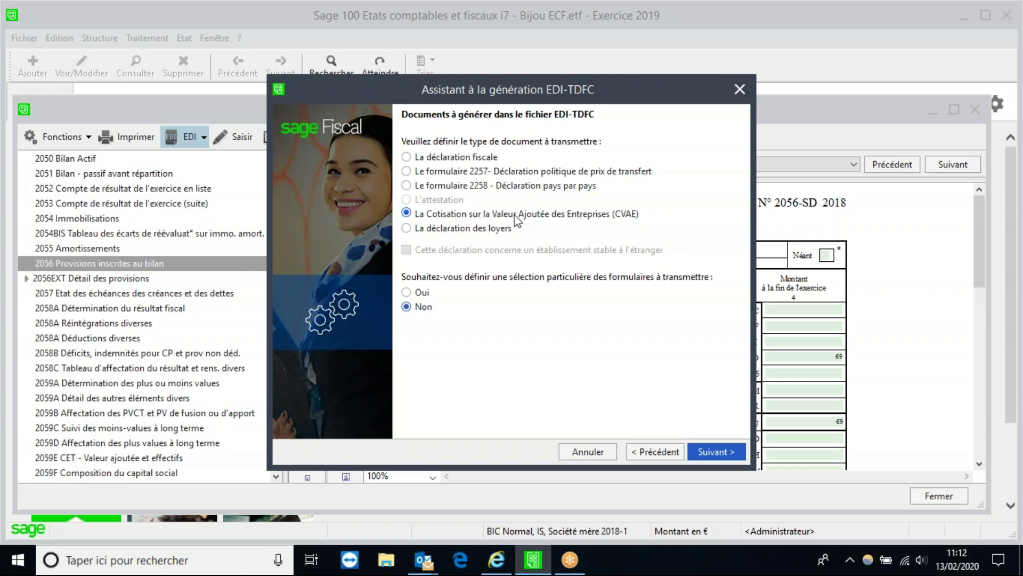
click(407, 228)
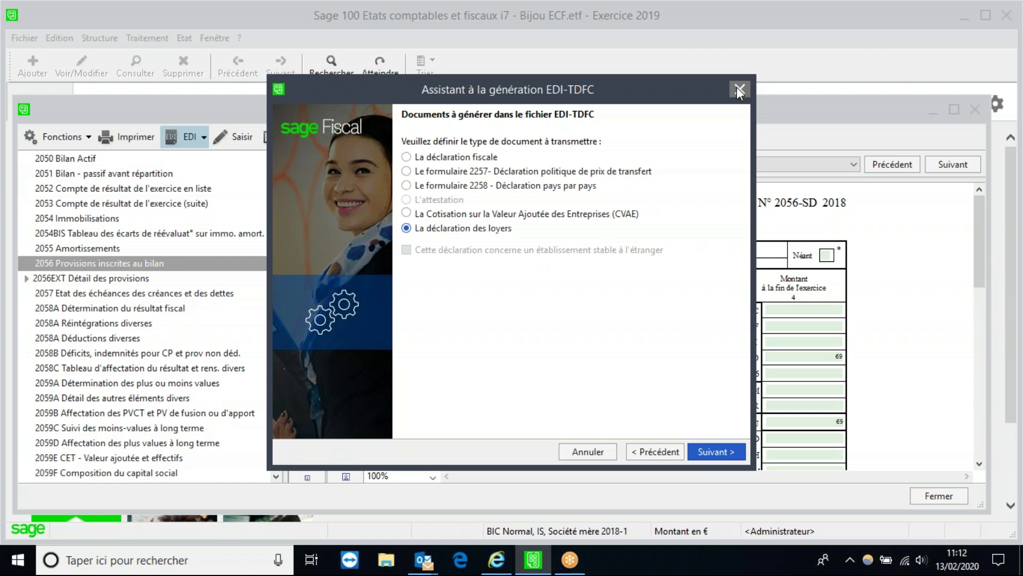
click(713, 452)
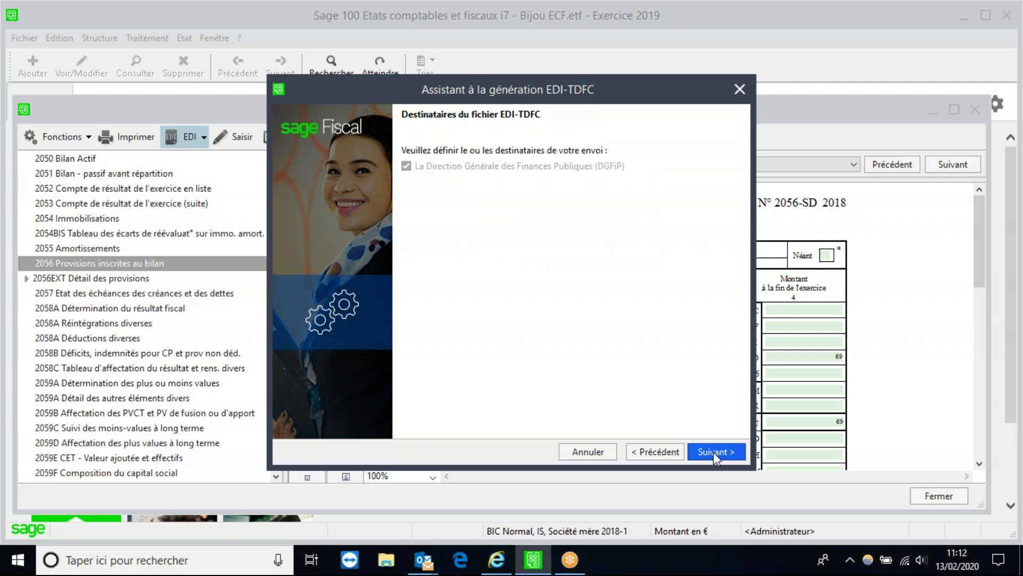
click(713, 452)
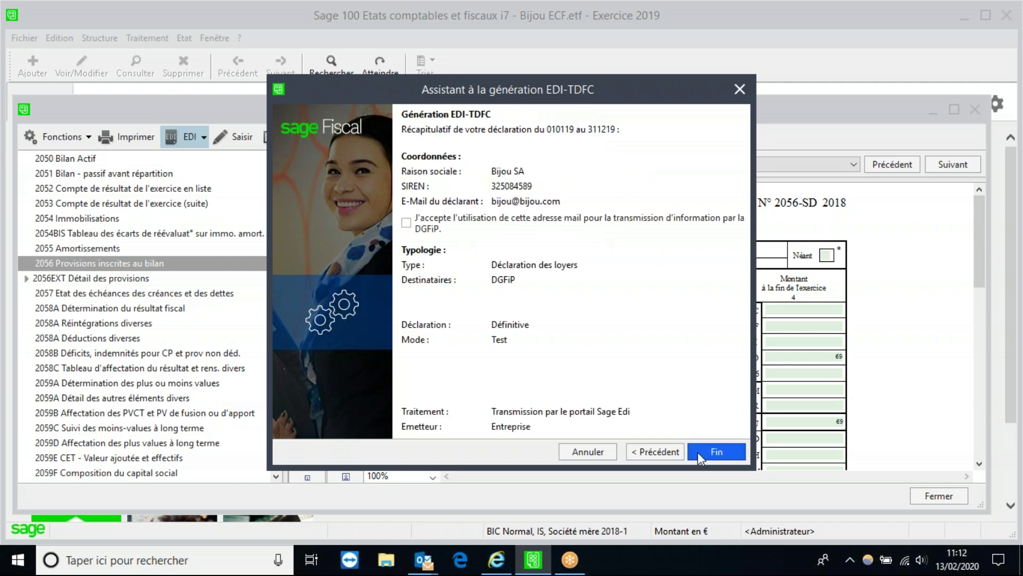
click(650, 453)
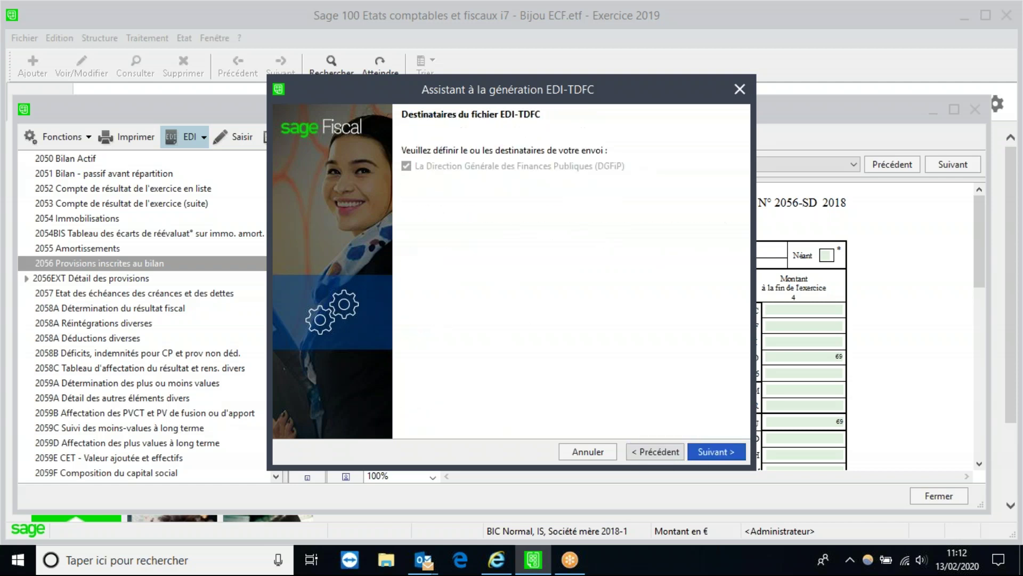
click(738, 89)
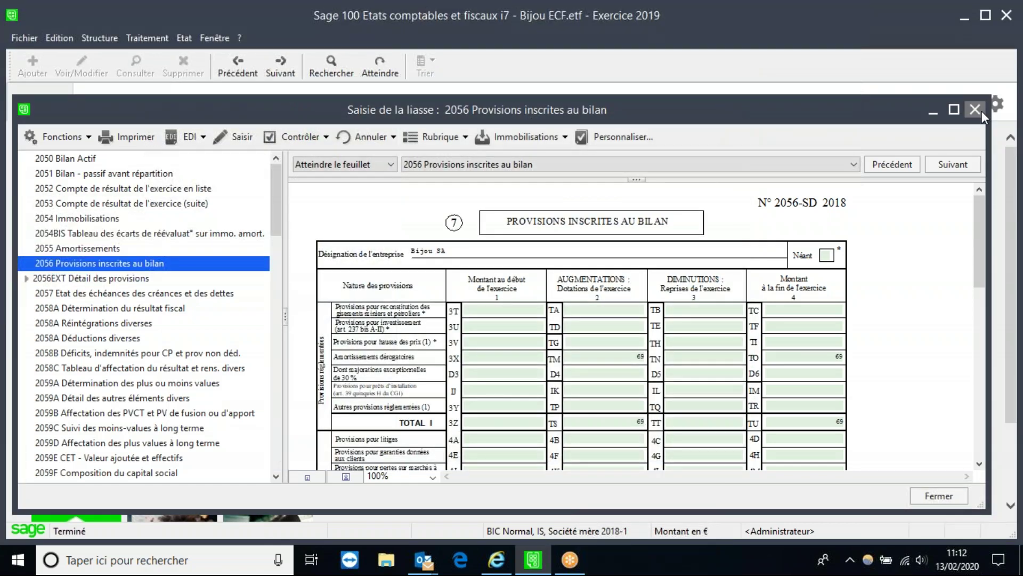
Close the liasse, open the Relevé de frais généraux (form 2067) from the annexes, and view its EDI options
click(976, 109)
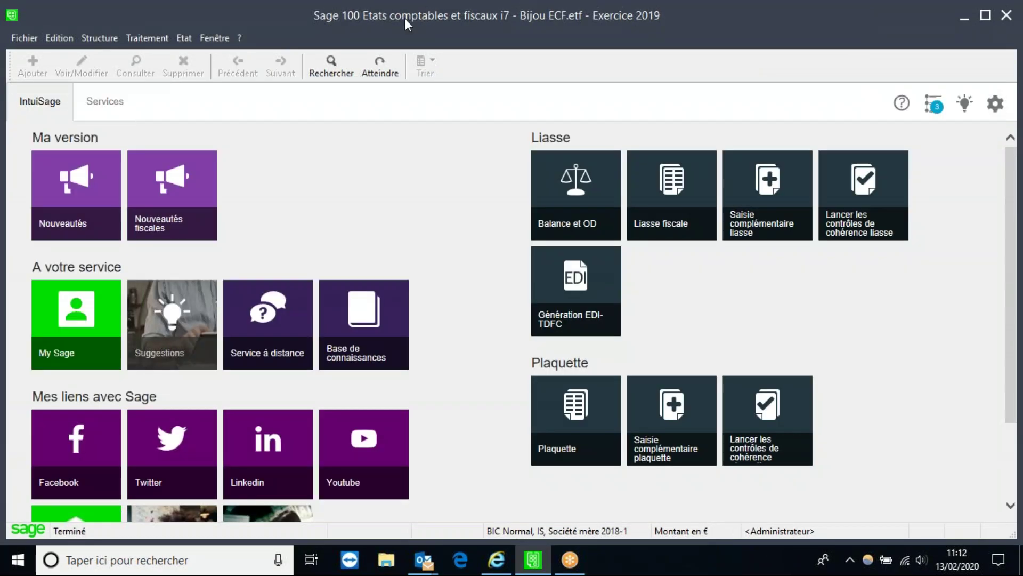
click(151, 40)
mouse_move(197, 83)
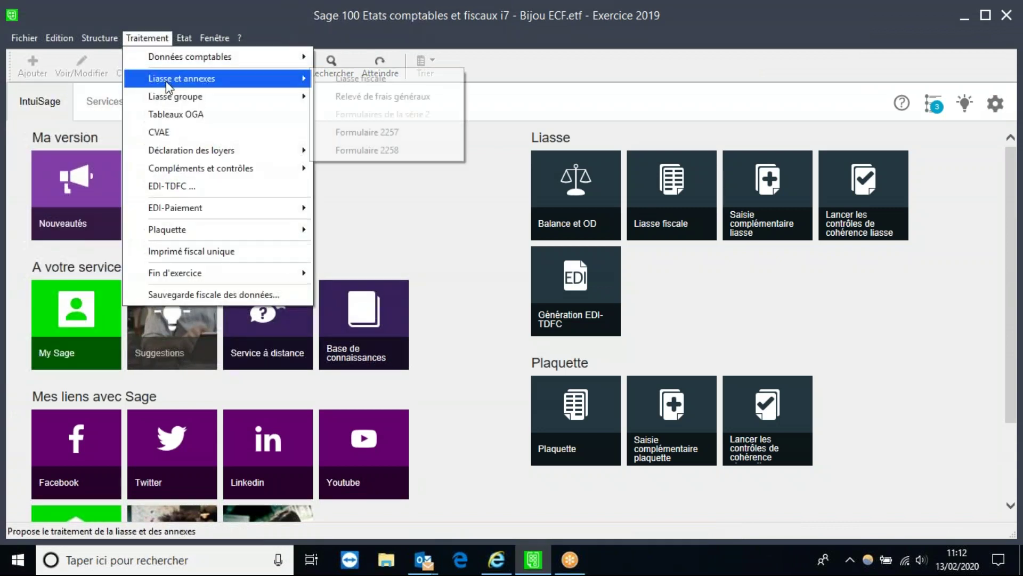
click(365, 98)
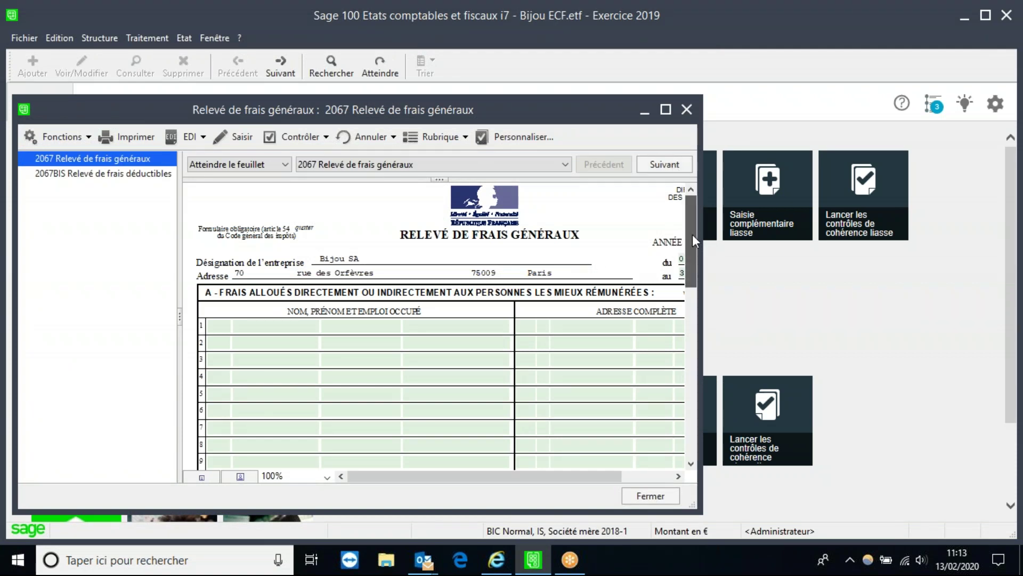
mouse_move(692, 234)
mouse_down()
mouse_move(698, 255)
mouse_move(696, 221)
mouse_up()
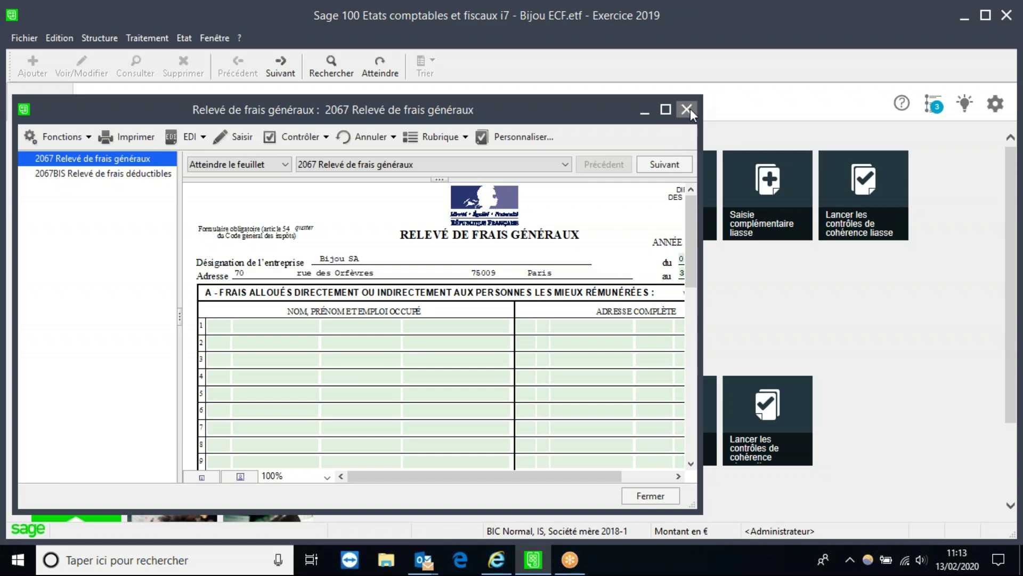
click(191, 137)
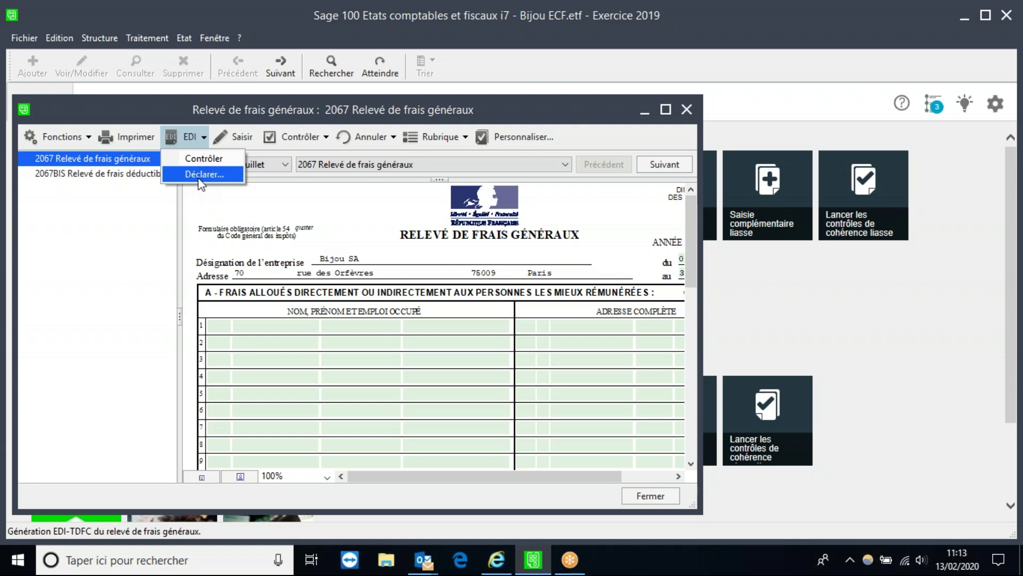
click(604, 123)
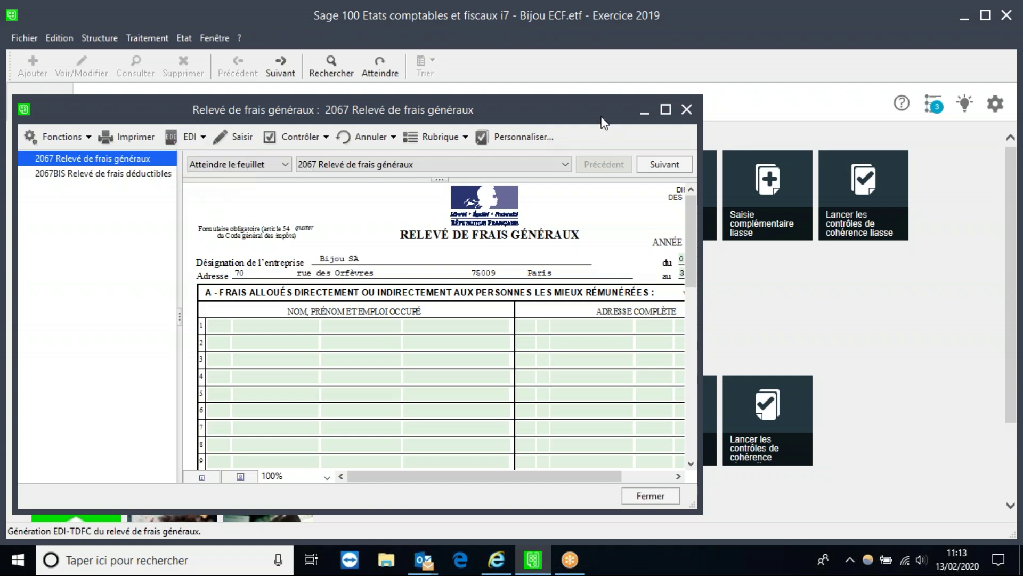
Close the Relevé de frais généraux, view form 2058CG in the Groupe tête (Société mère) liasse, and close that liasse
click(686, 109)
click(153, 43)
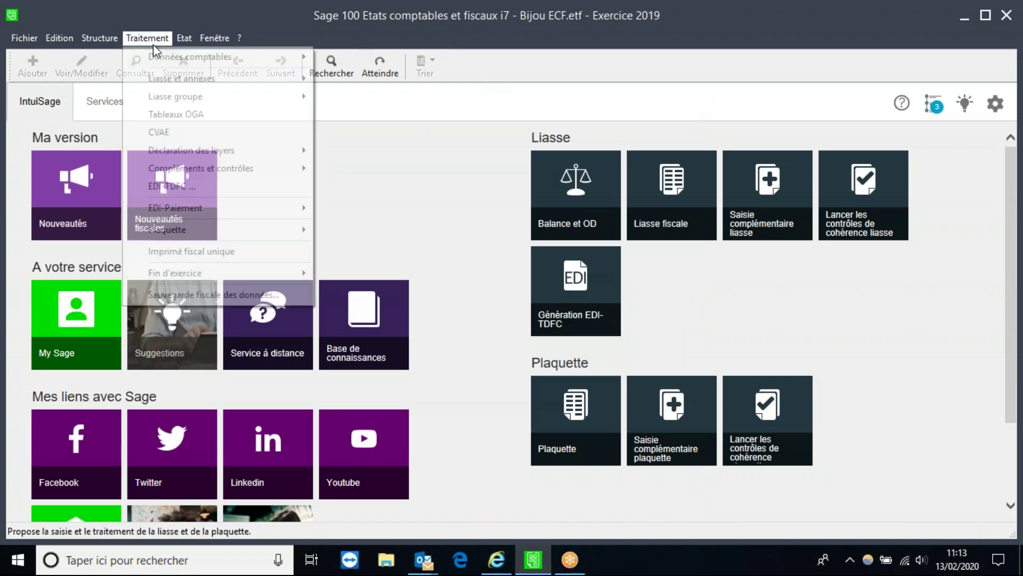
mouse_move(228, 95)
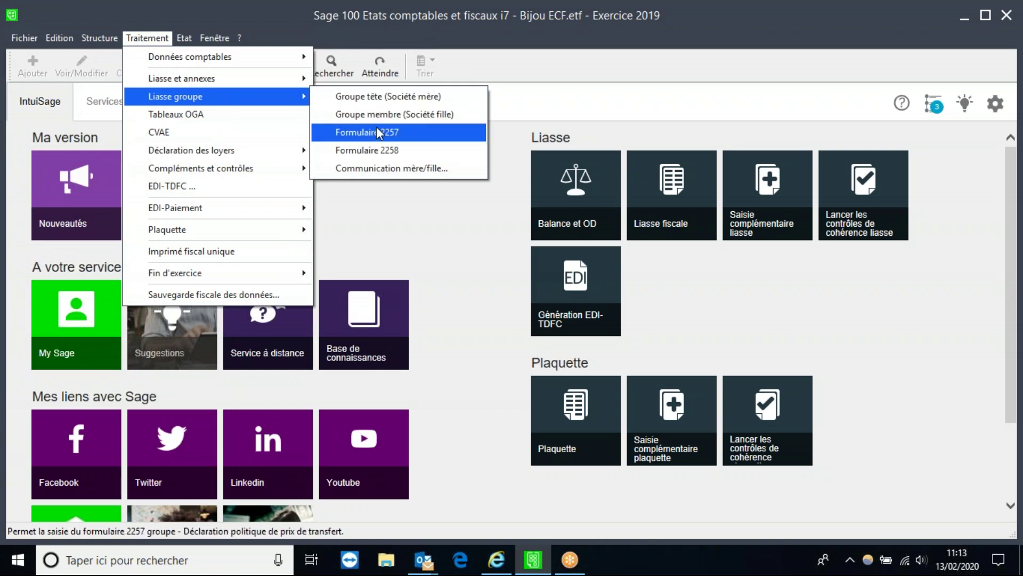
click(375, 99)
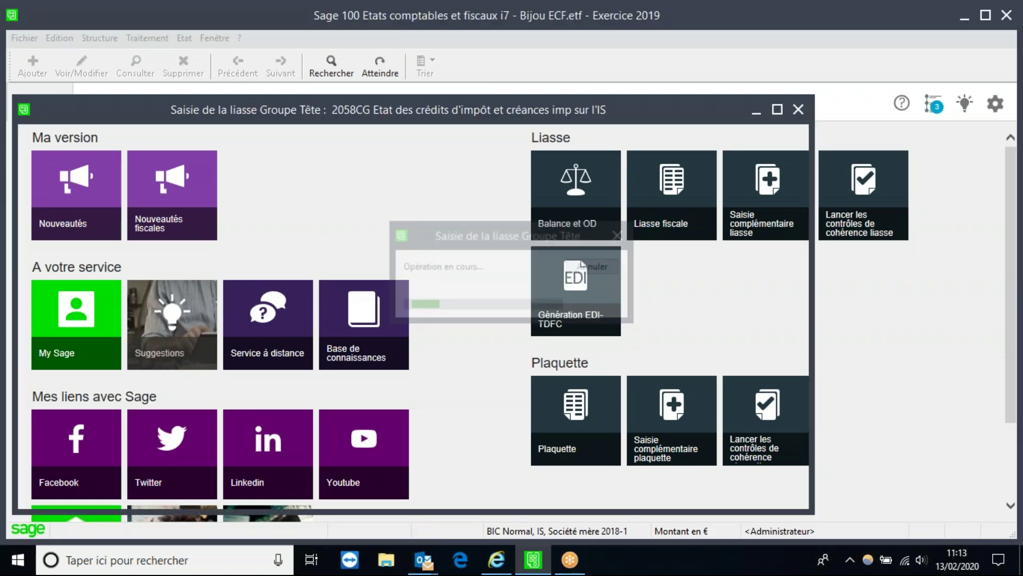
scroll(805, 264, down, 3)
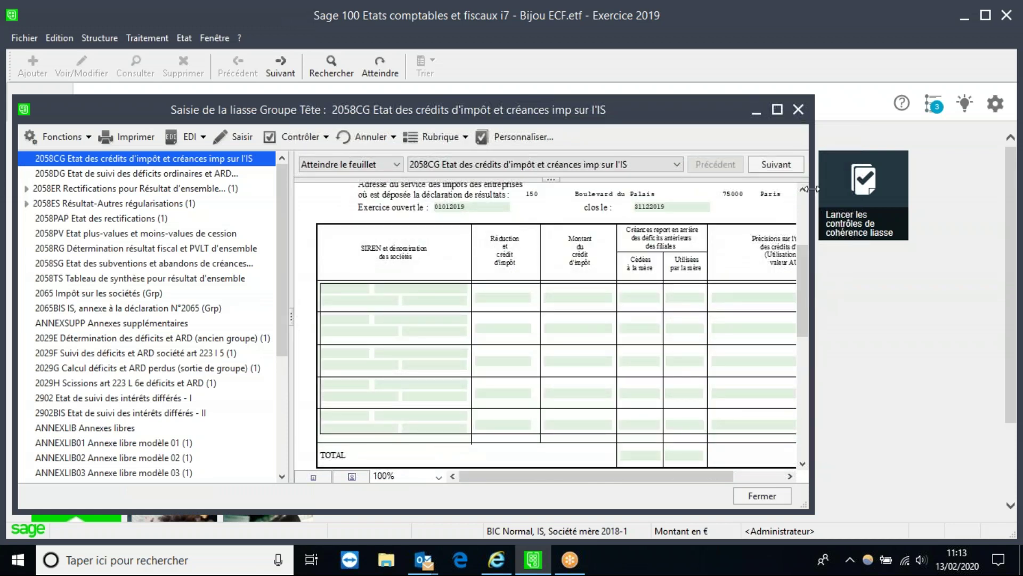
click(798, 110)
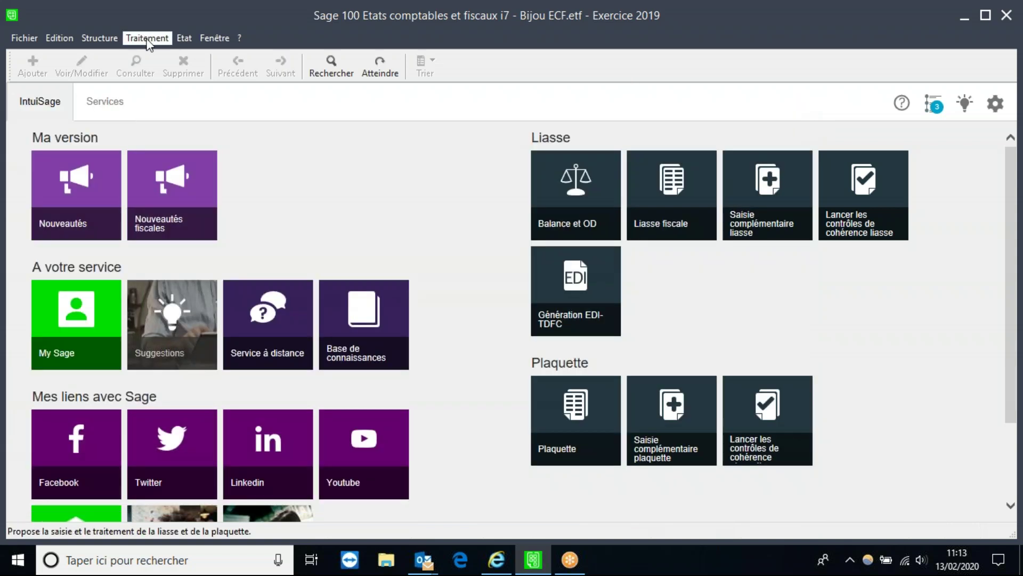
Open the CVAE forms, review the 1330 Déclaration VA et effectifs and its EDI options, and close the forms
click(147, 38)
mouse_move(166, 78)
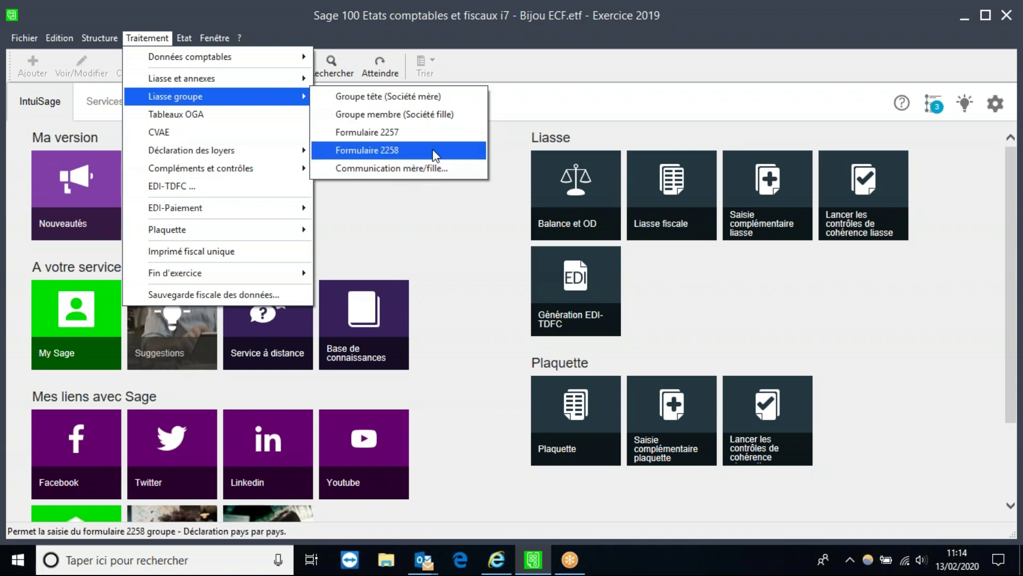
click(269, 137)
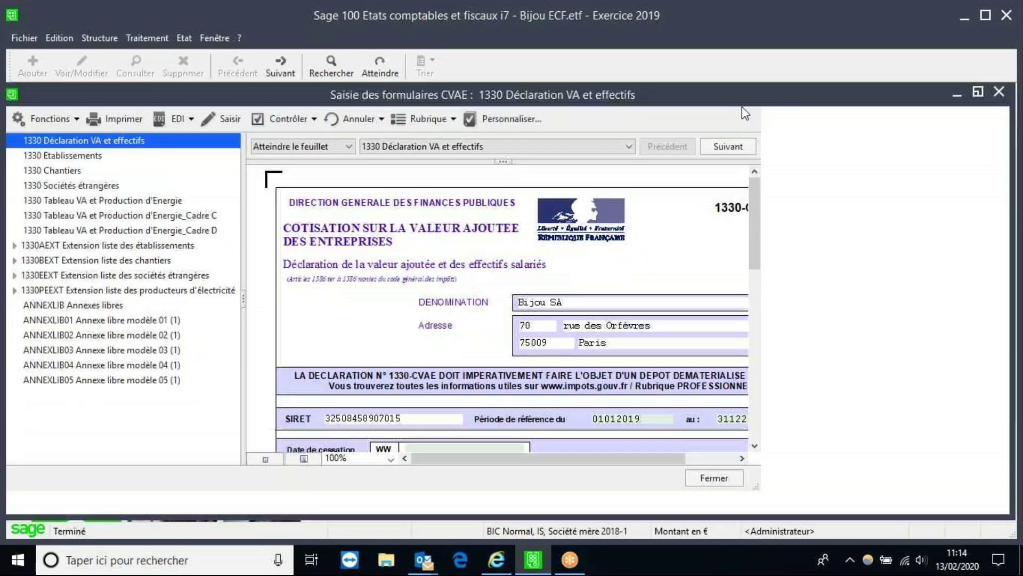
click(742, 111)
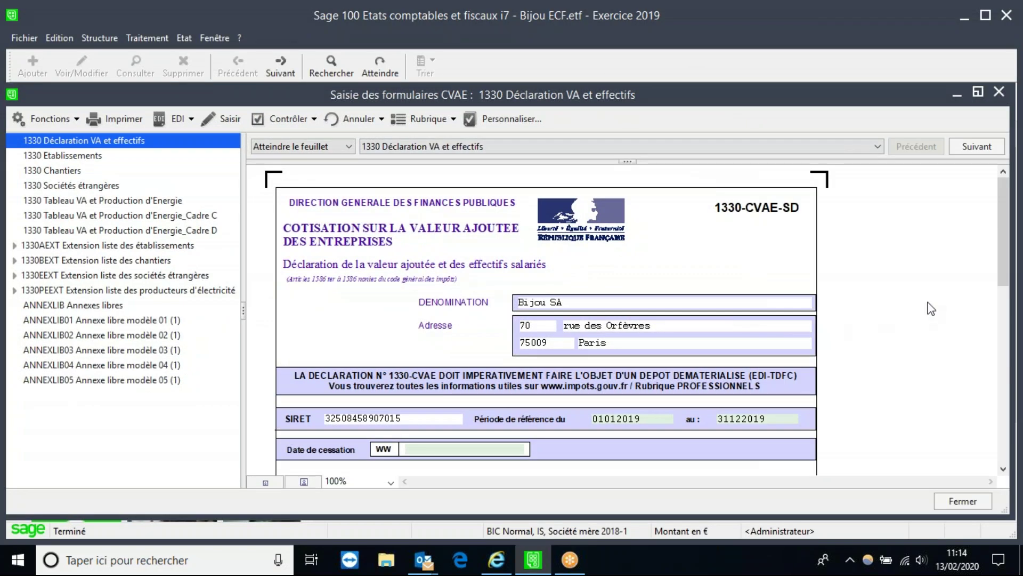
drag(1003, 254, 1020, 305)
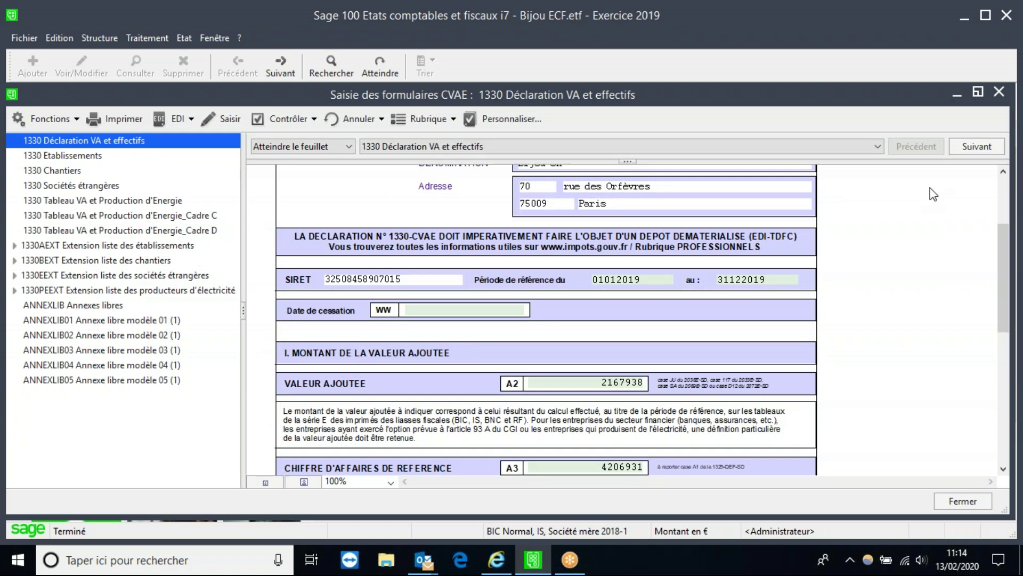
click(179, 120)
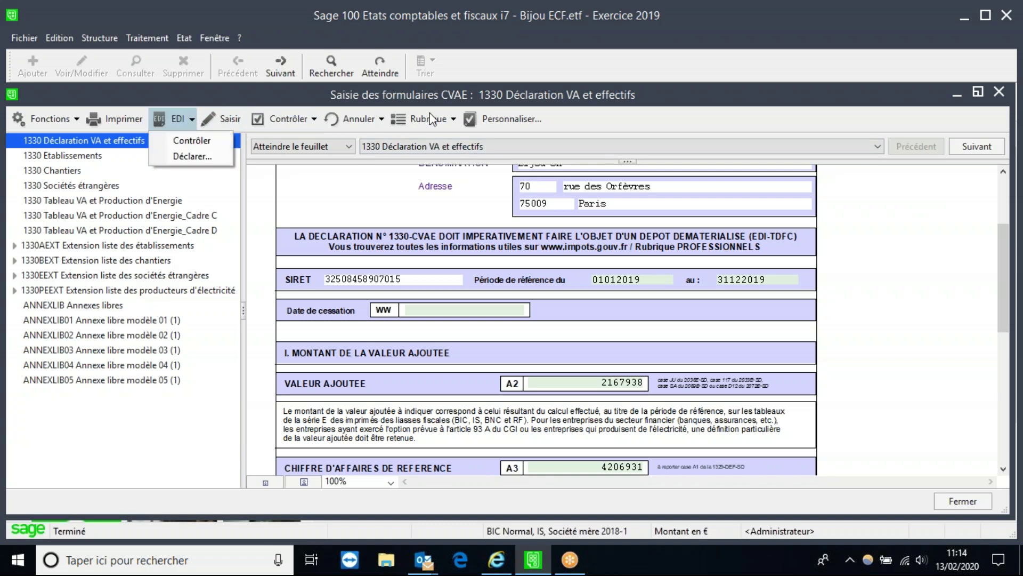
click(673, 113)
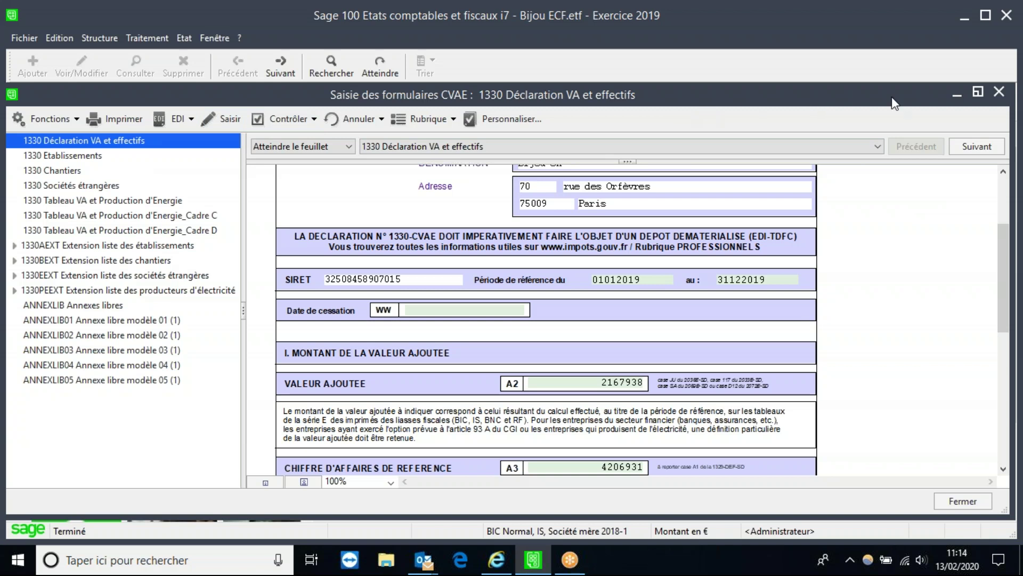
click(999, 92)
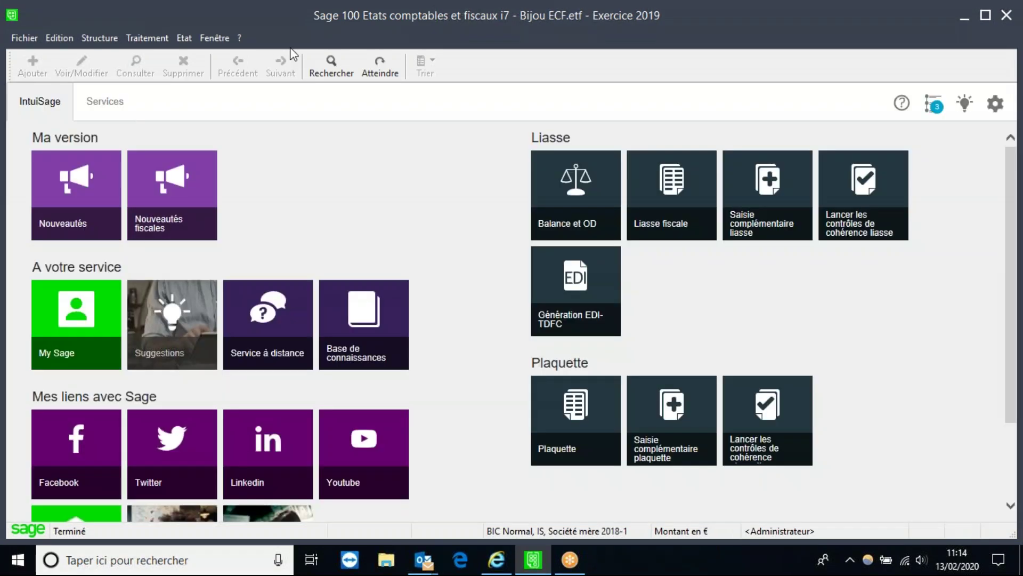
Review the processing options offered for Déclaration des loyers, Compléments et contrôles and Liasse groupe
click(145, 40)
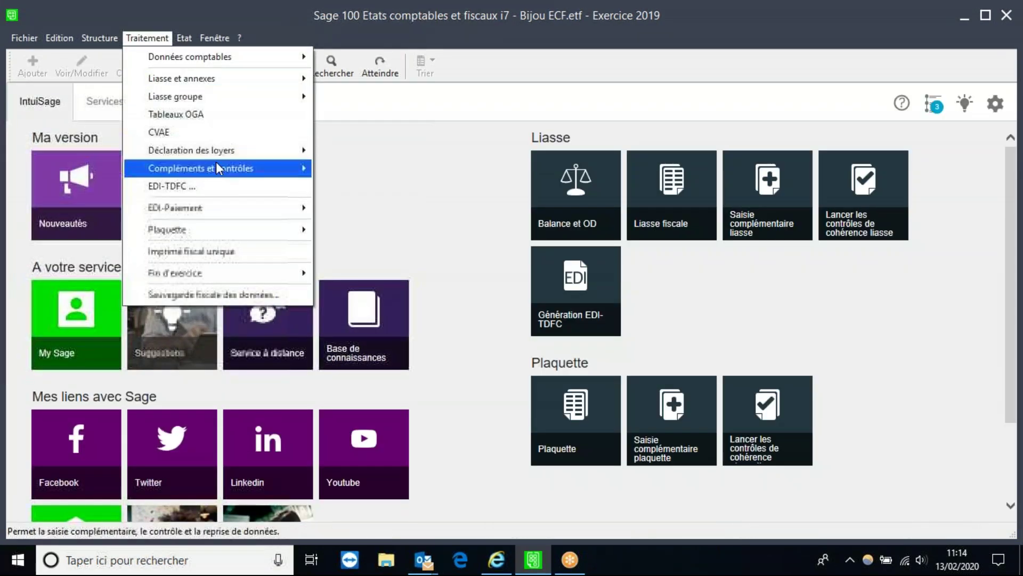
mouse_move(217, 153)
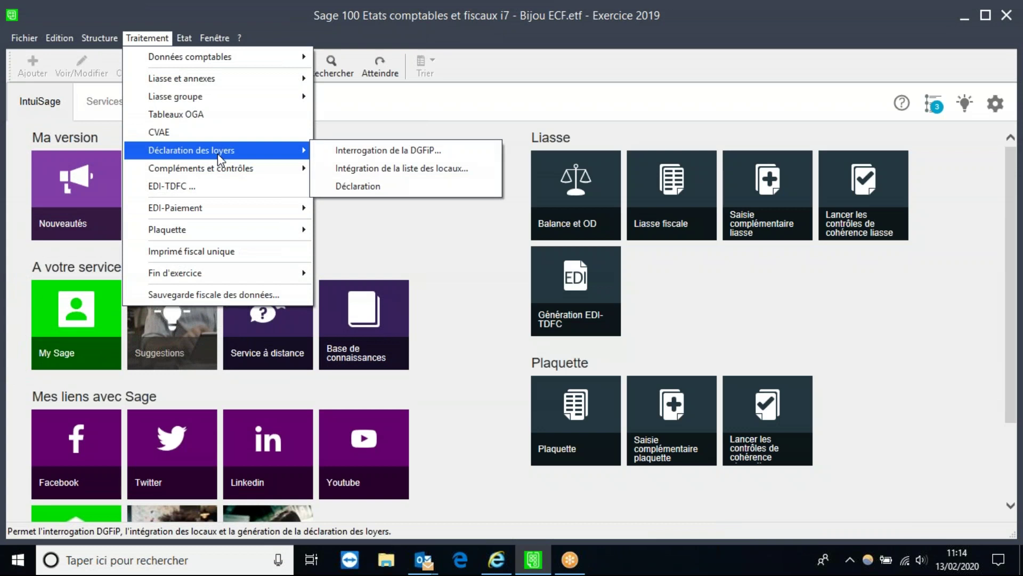
mouse_move(218, 172)
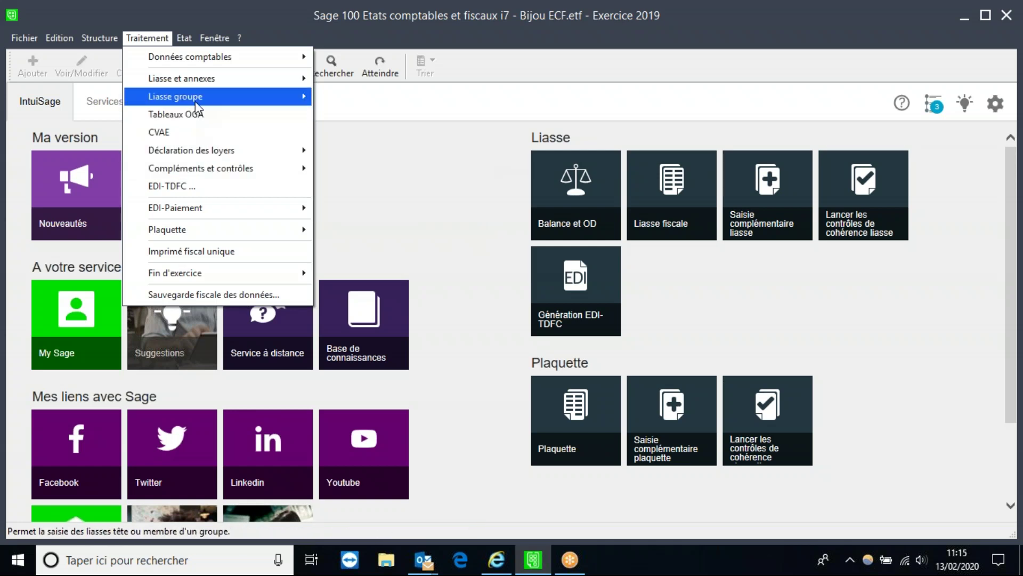
mouse_move(197, 101)
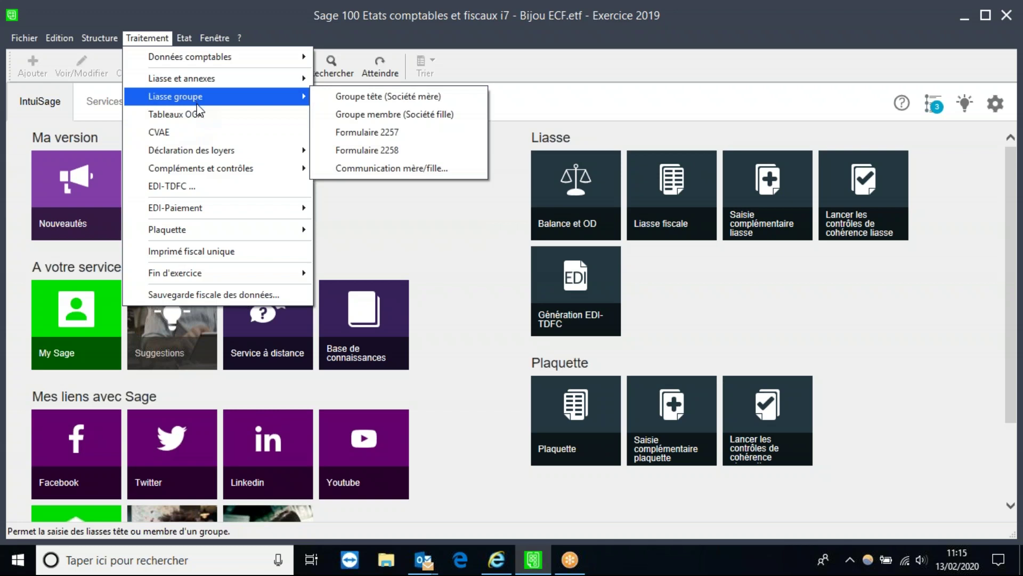
Start the EDI-TDFC assistant, try CVAE and La déclaration des loyers as document types, and leave without generating
click(211, 190)
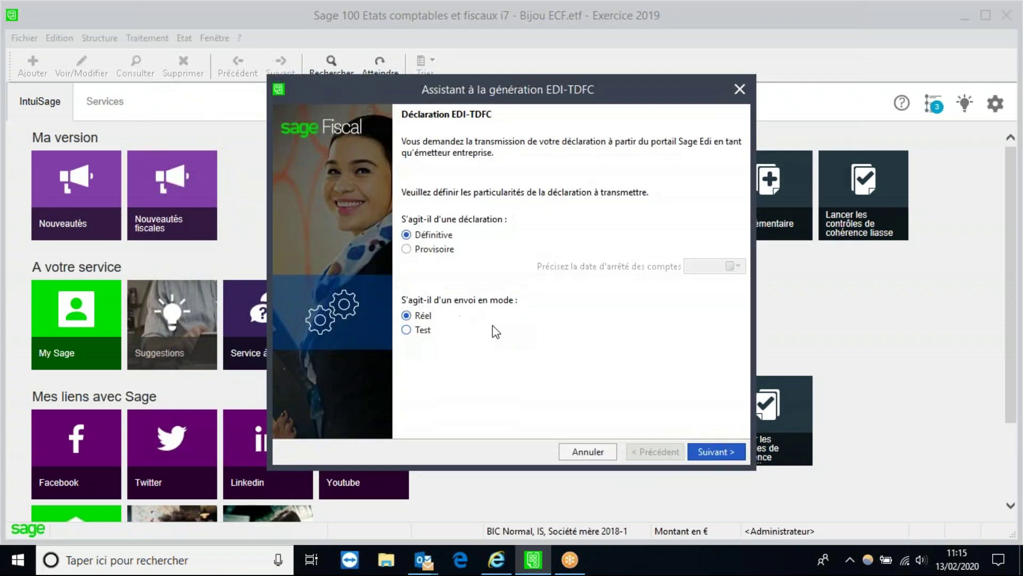
click(717, 453)
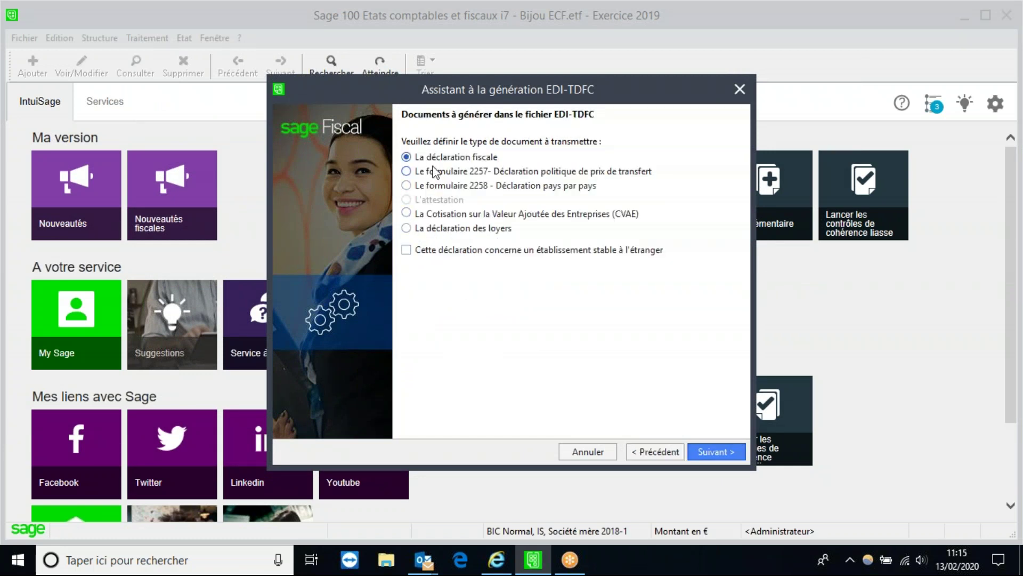
click(406, 213)
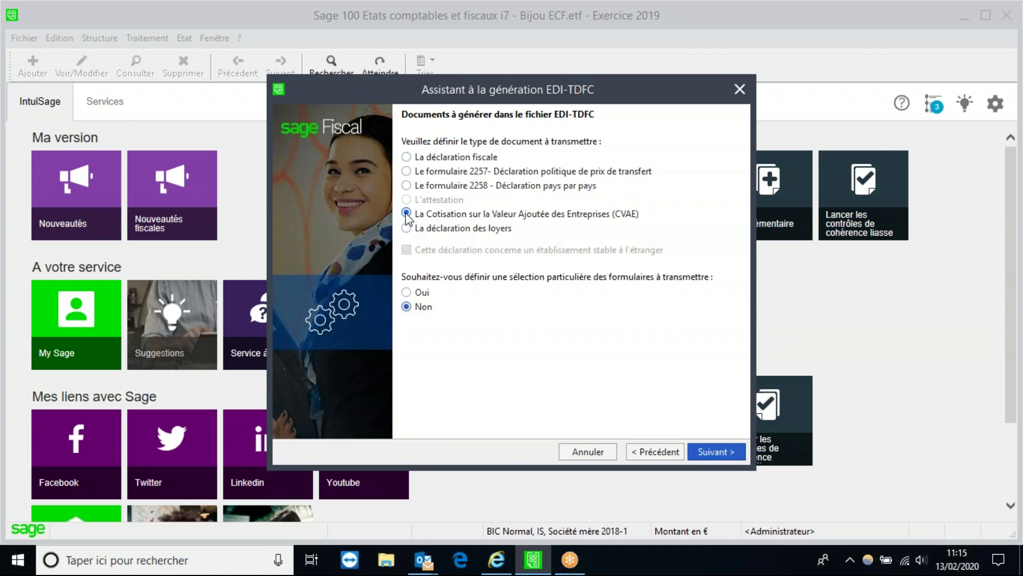
click(407, 228)
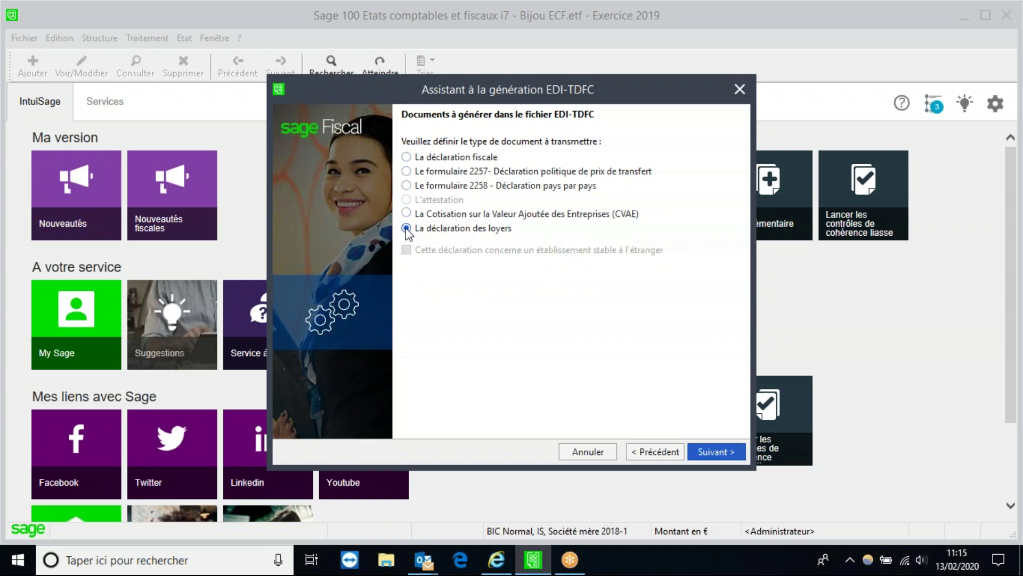
click(739, 88)
Review the EDI-Paiement options for CVAE, including the June and September instalments and the balance
click(156, 40)
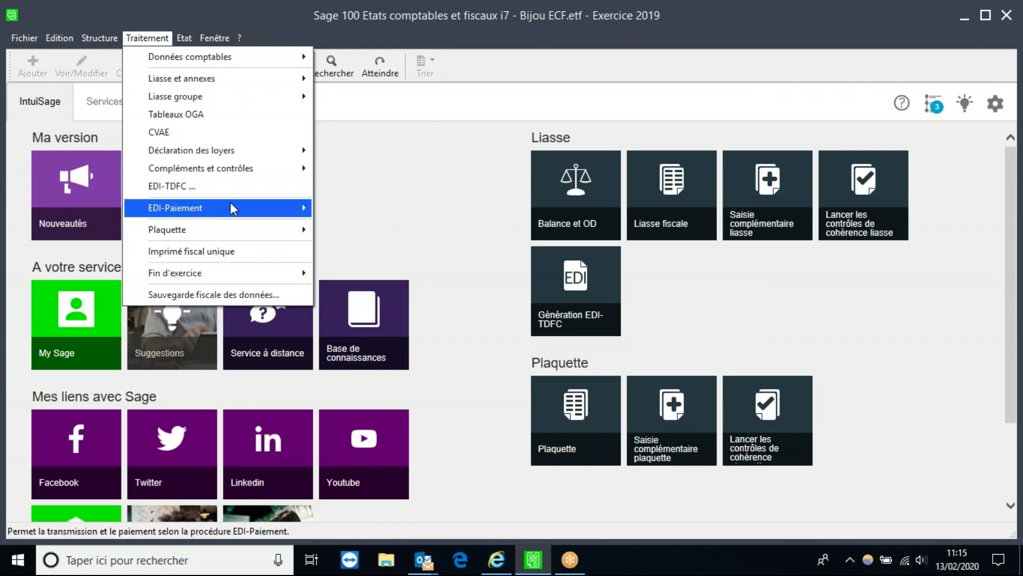
mouse_move(231, 204)
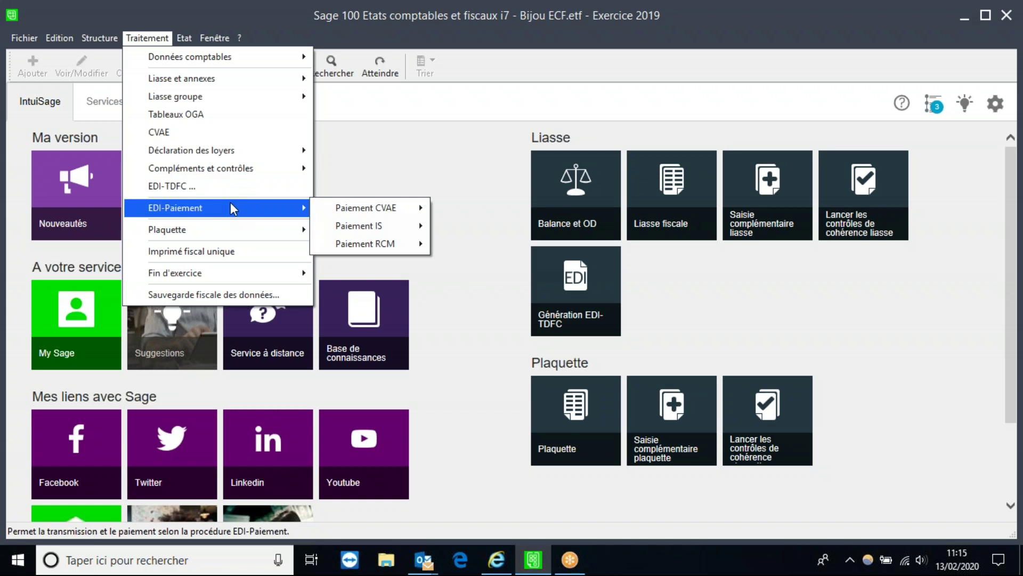
mouse_move(373, 213)
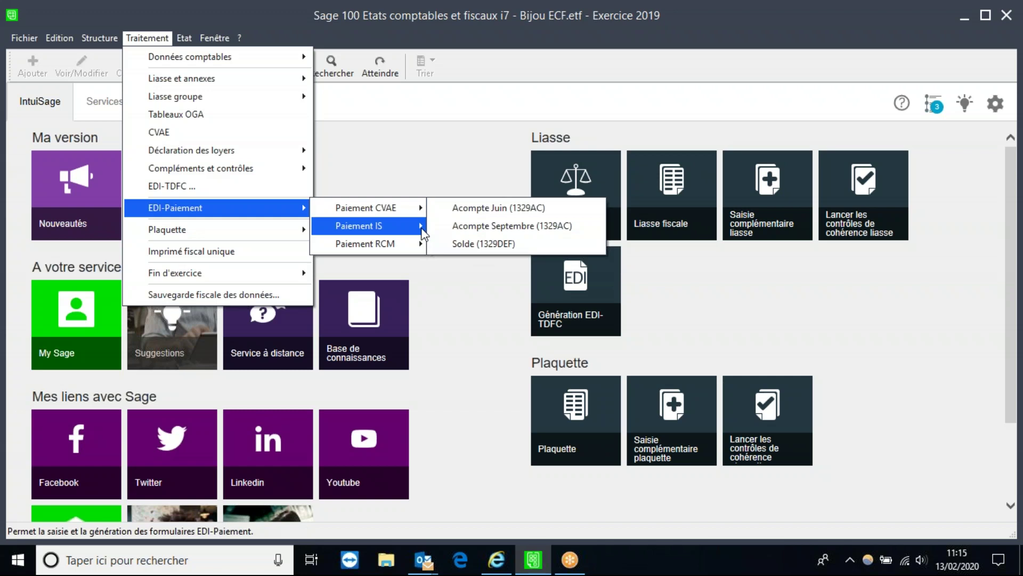
mouse_move(418, 228)
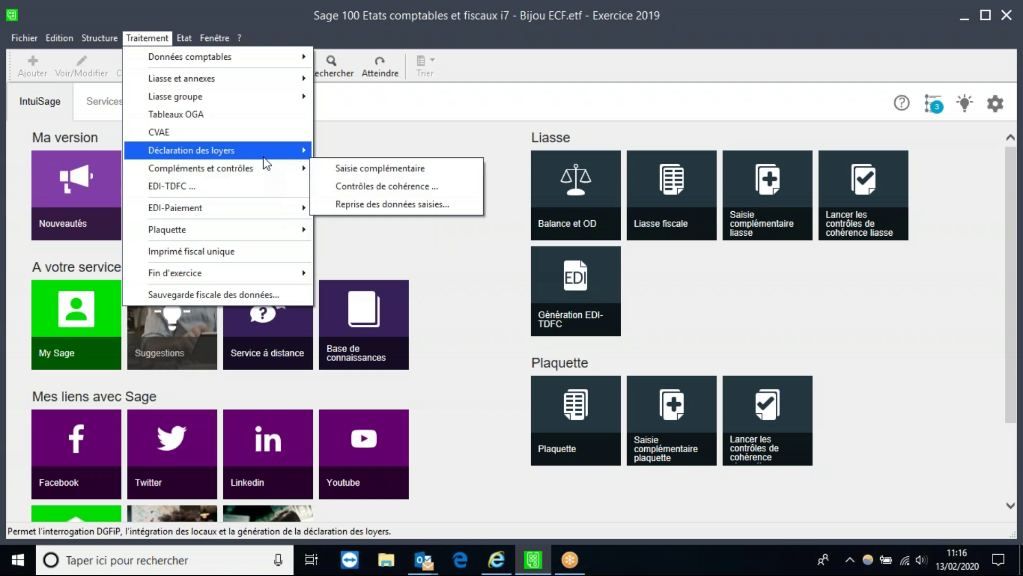
mouse_move(265, 156)
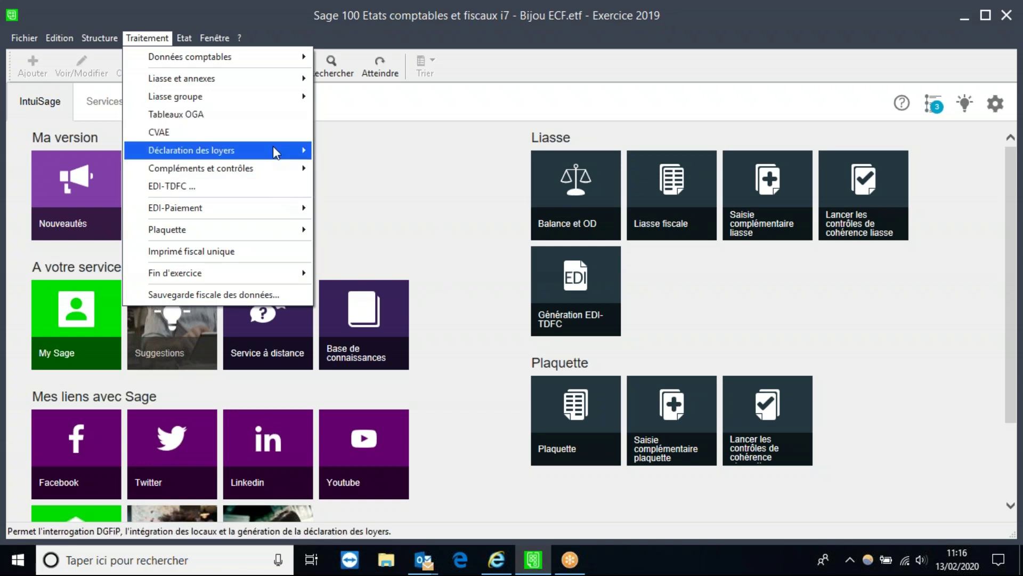
Open the Plaquette standard for entry and browse its bilan passif and both parts of the compte de résultat
mouse_move(262, 236)
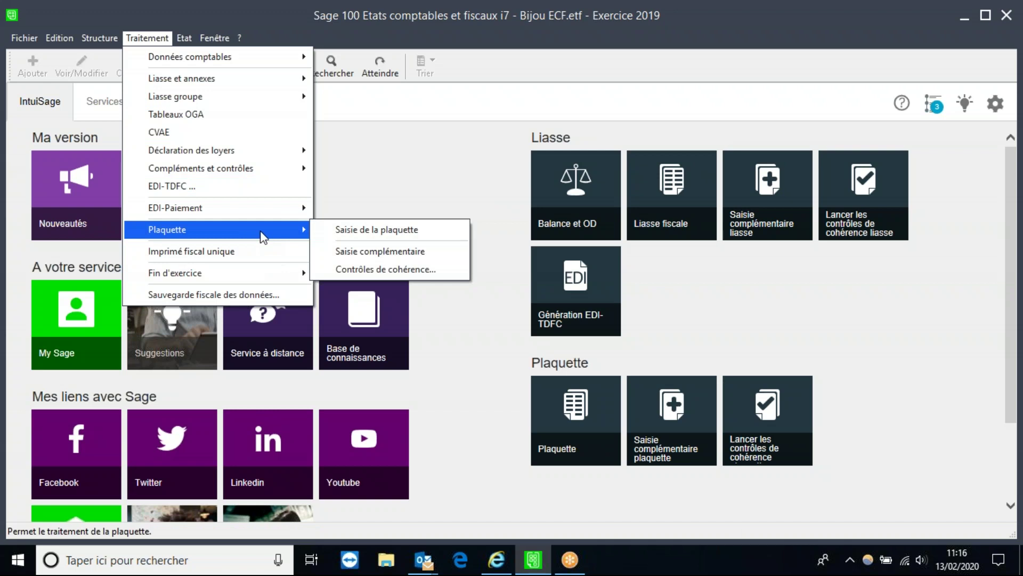
click(379, 232)
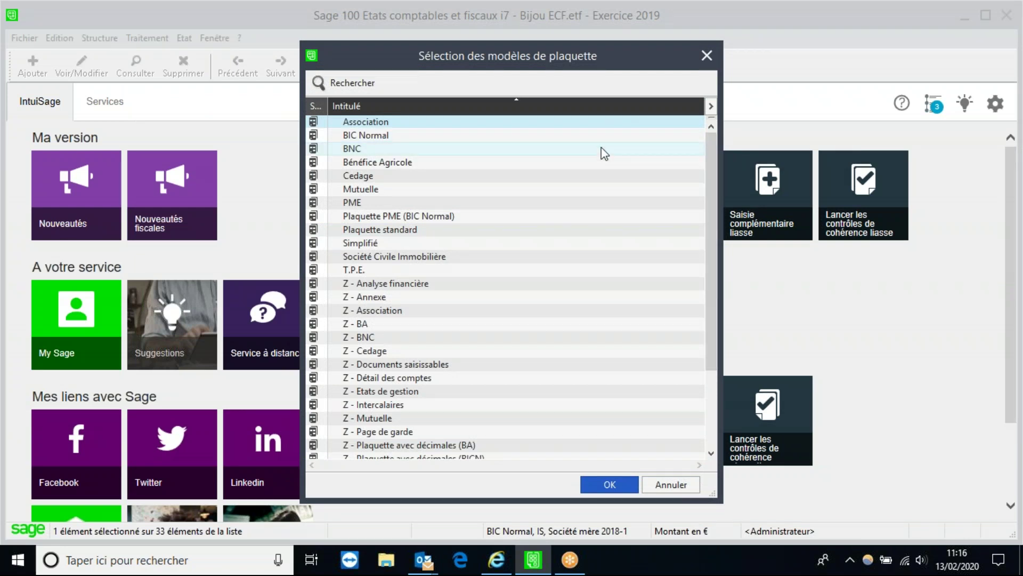
double_click(556, 229)
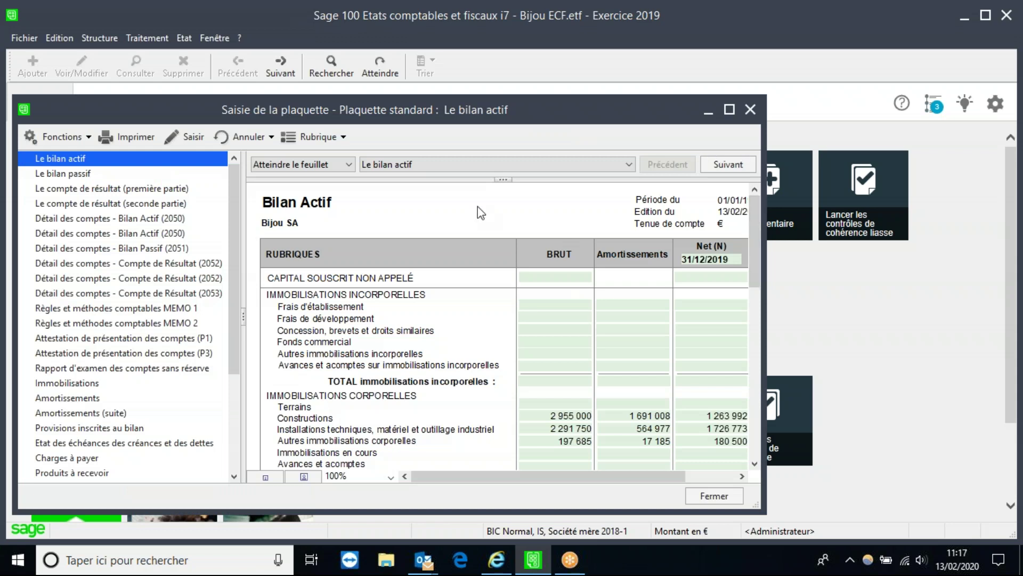
click(123, 189)
click(124, 173)
click(124, 203)
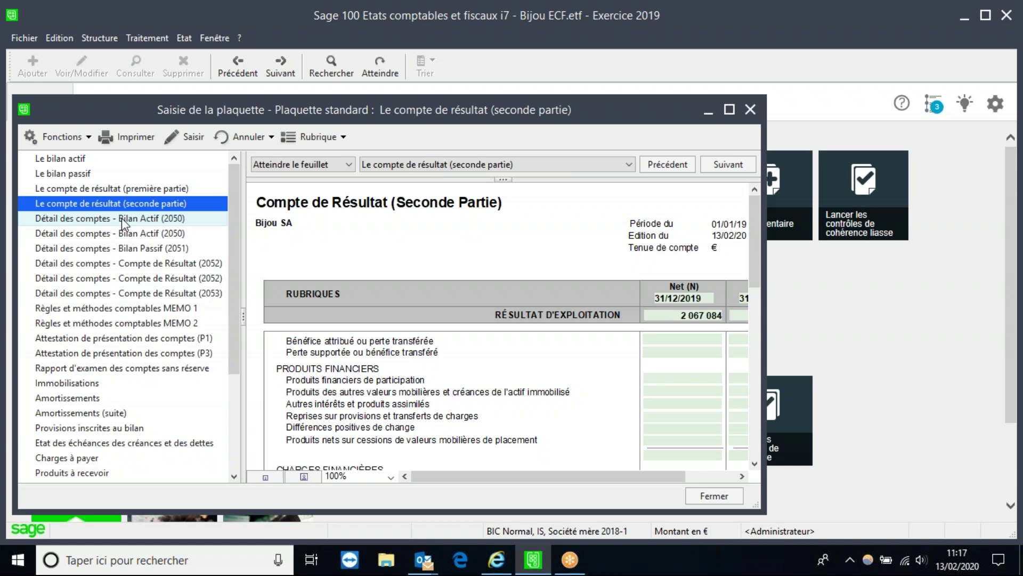
Enlarge the plaquette, review both Détail des comptes - Bilan Actif (2050) sheets, and close it
click(729, 110)
click(128, 201)
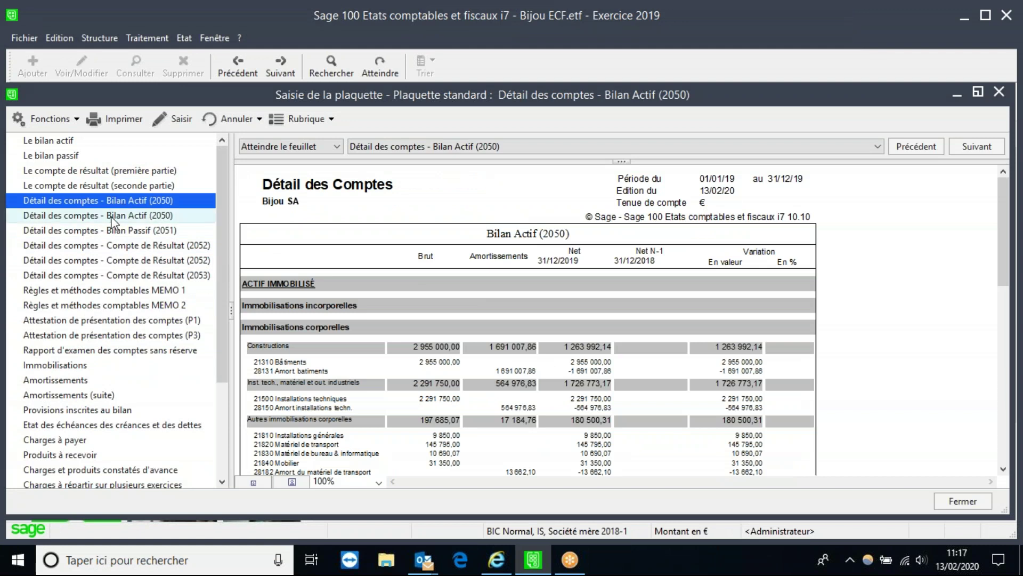
click(113, 215)
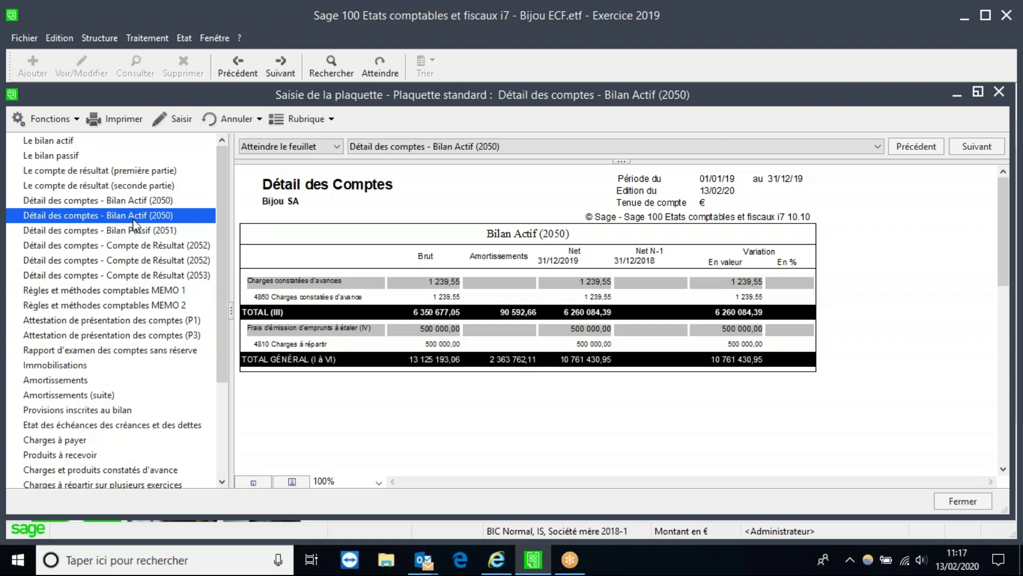
click(997, 96)
Open the Plaquette standard model from the plaquette models to examine the documents it contains
click(103, 42)
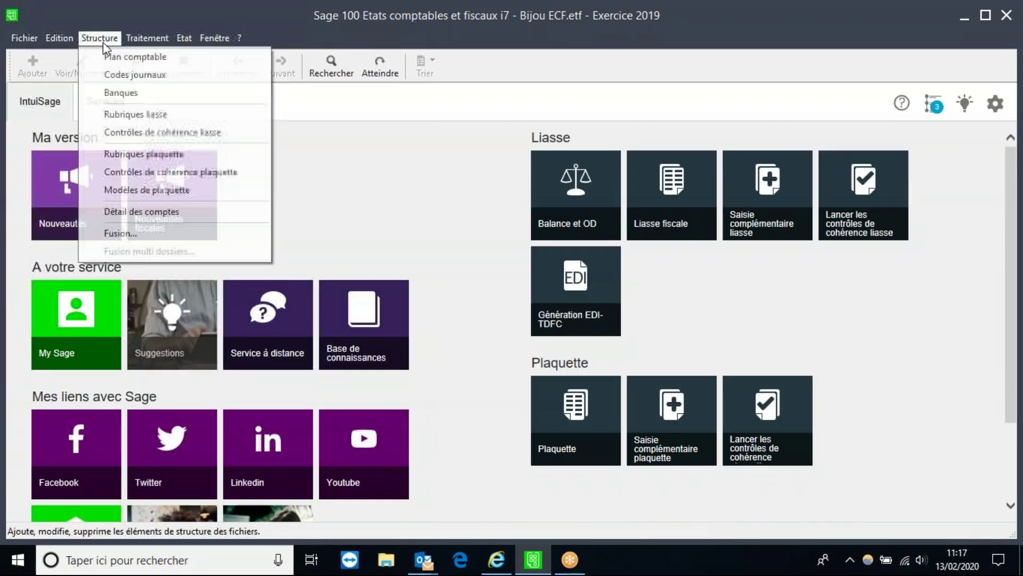
click(144, 189)
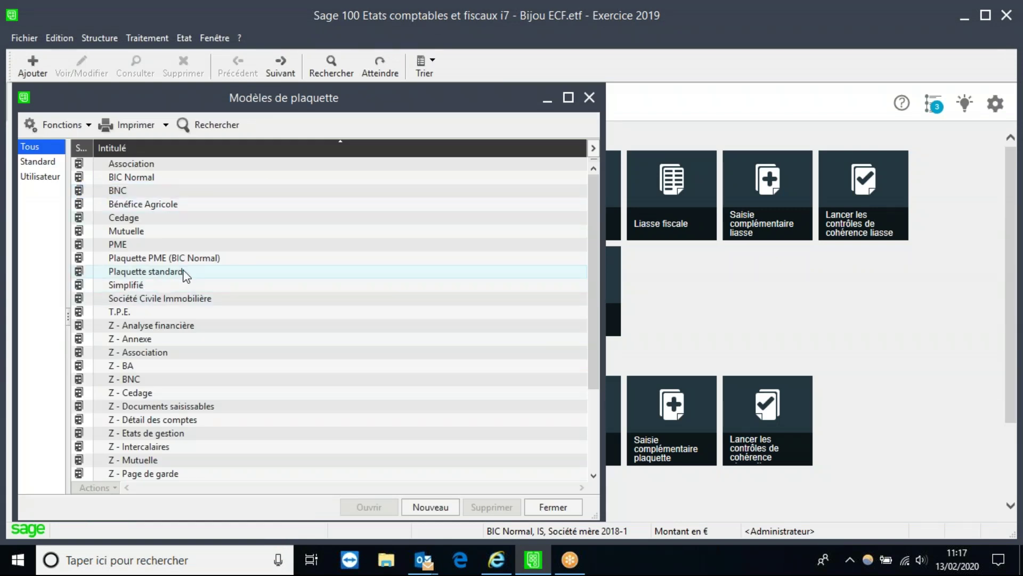
click(185, 273)
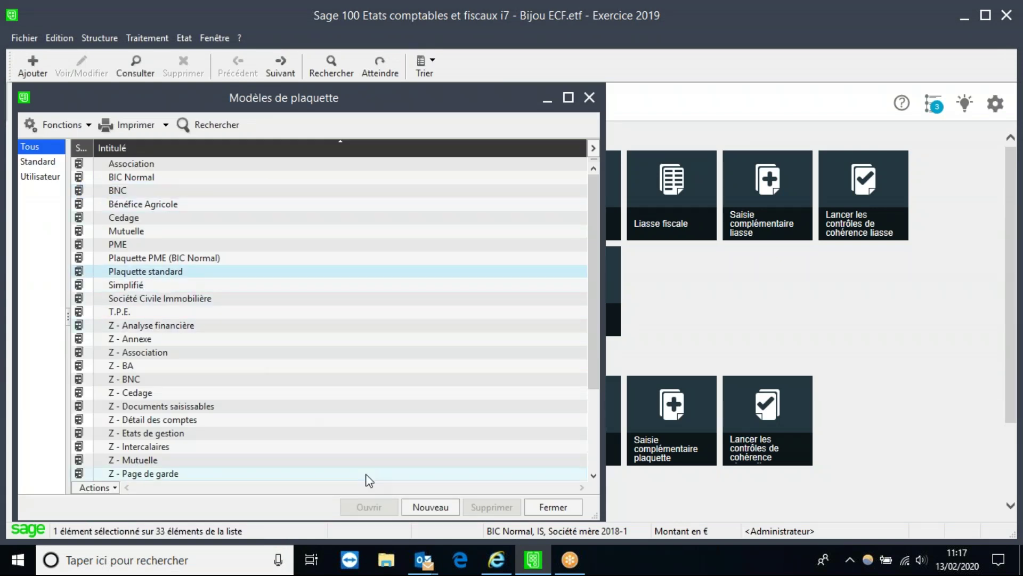
double_click(217, 274)
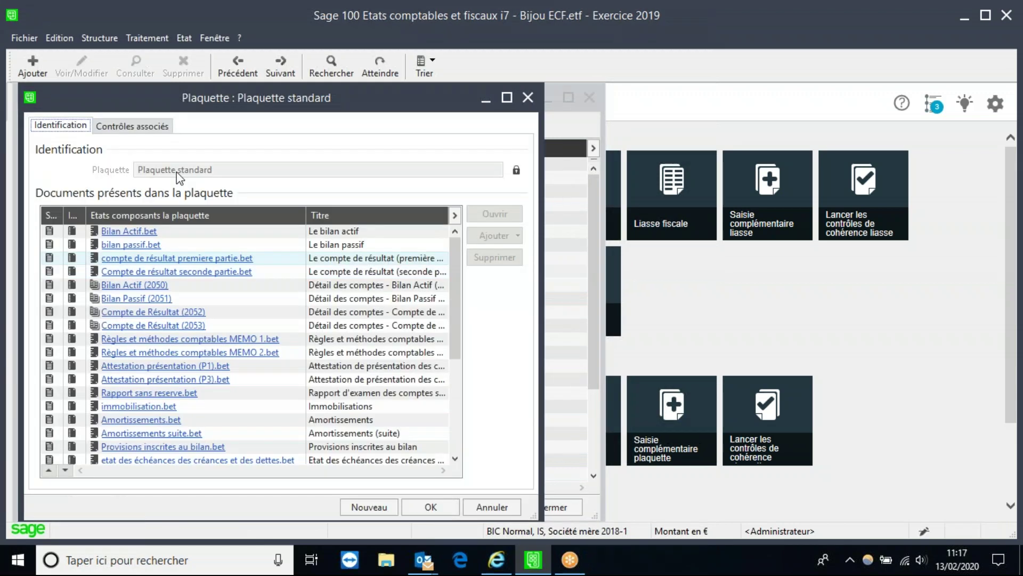
Duplicate the Plaquette standard model as a new plaquette model titled TEST
click(99, 38)
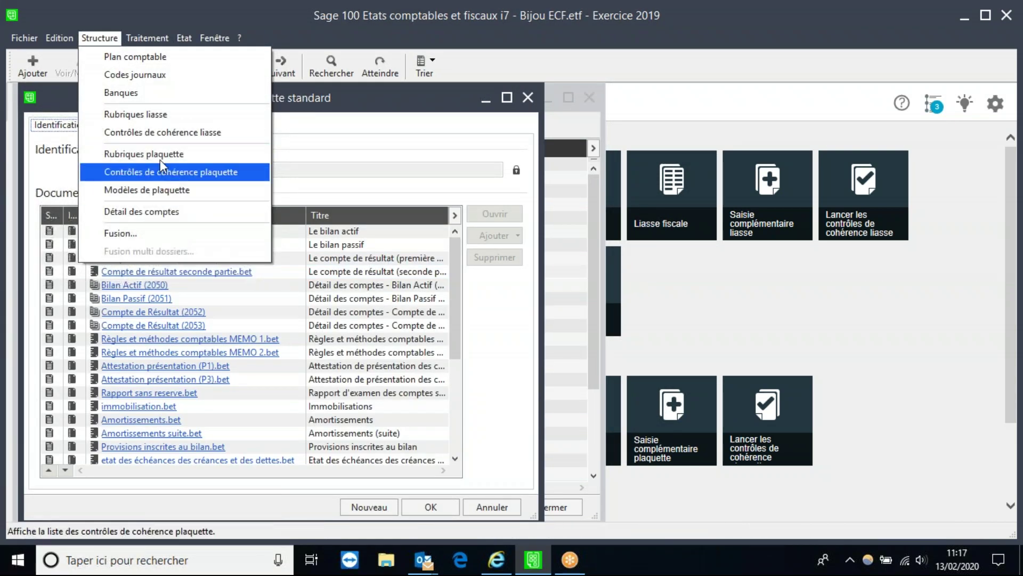
mouse_move(57, 47)
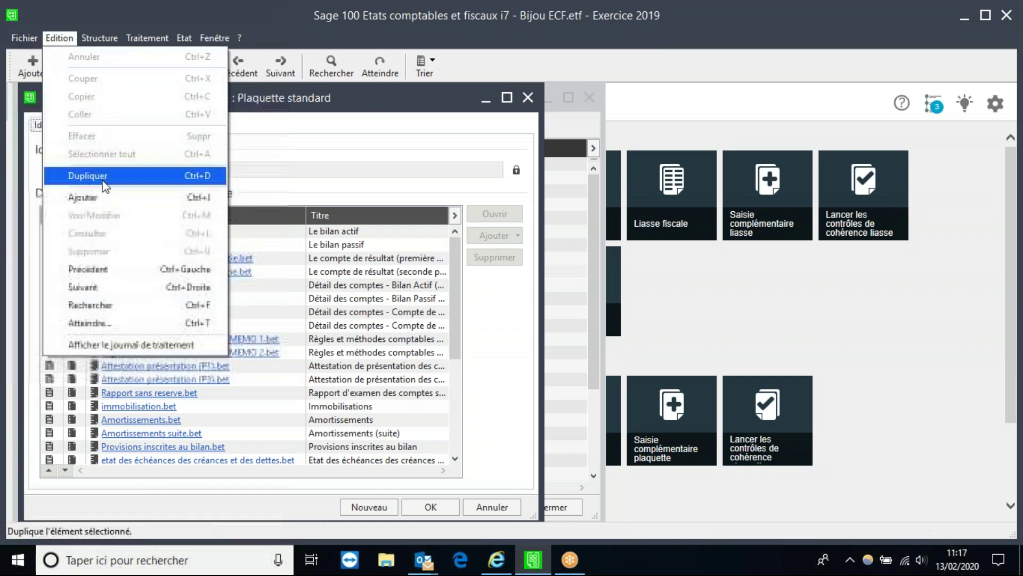
click(80, 175)
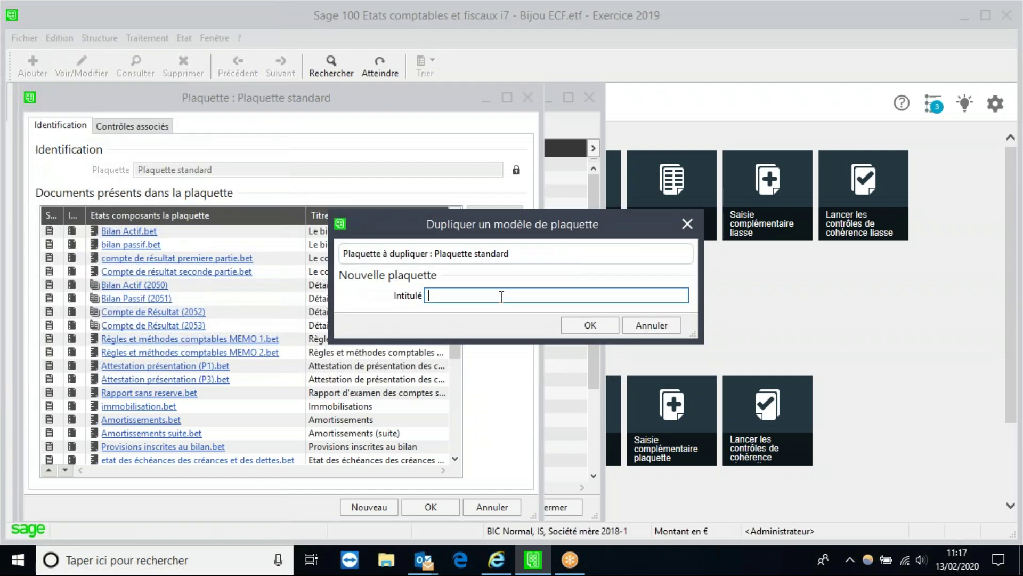
text(TEST)
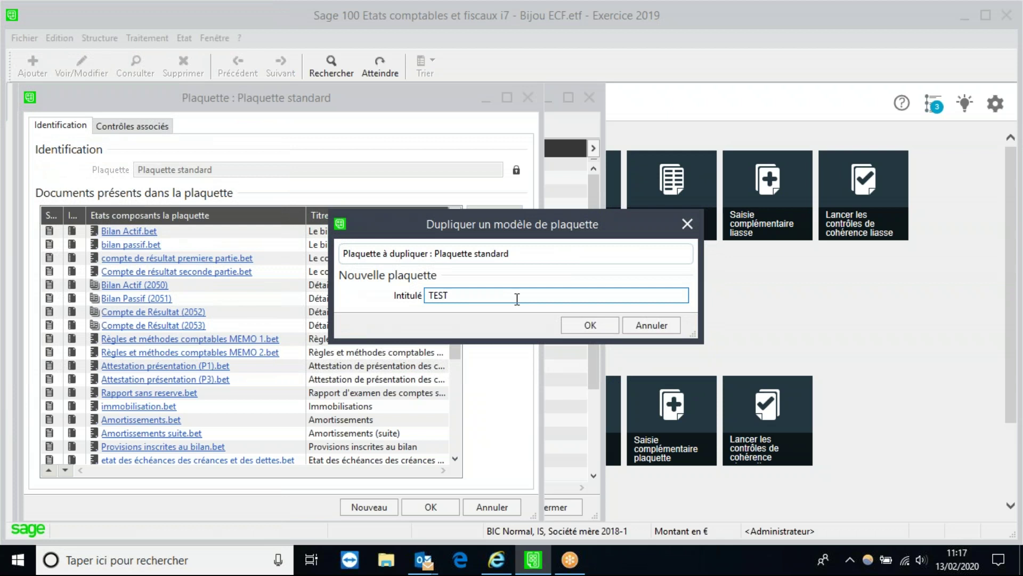
click(608, 326)
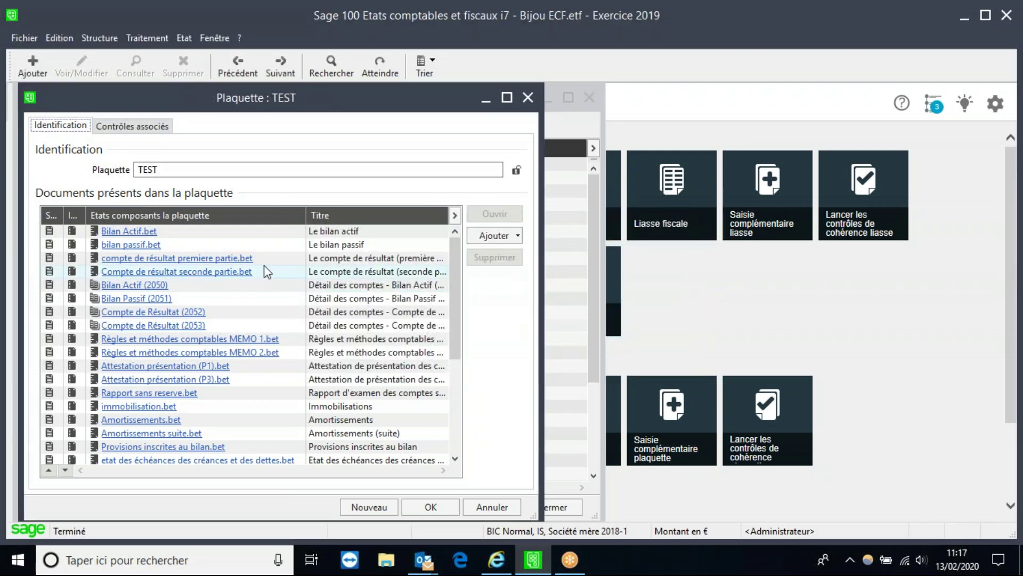
Check which document types can be added to the TEST model, validate it and close the list of plaquette models
click(515, 235)
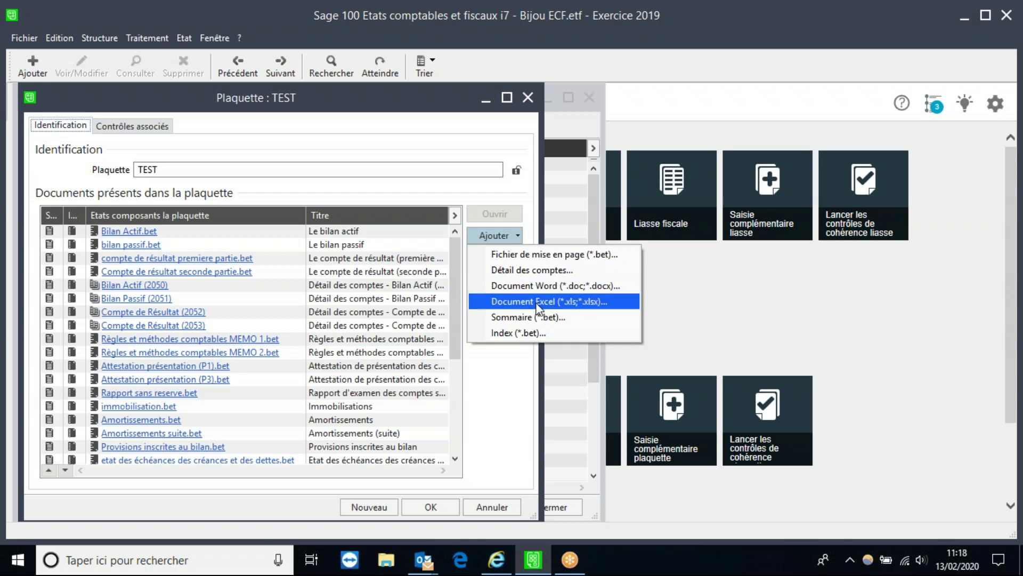
click(376, 315)
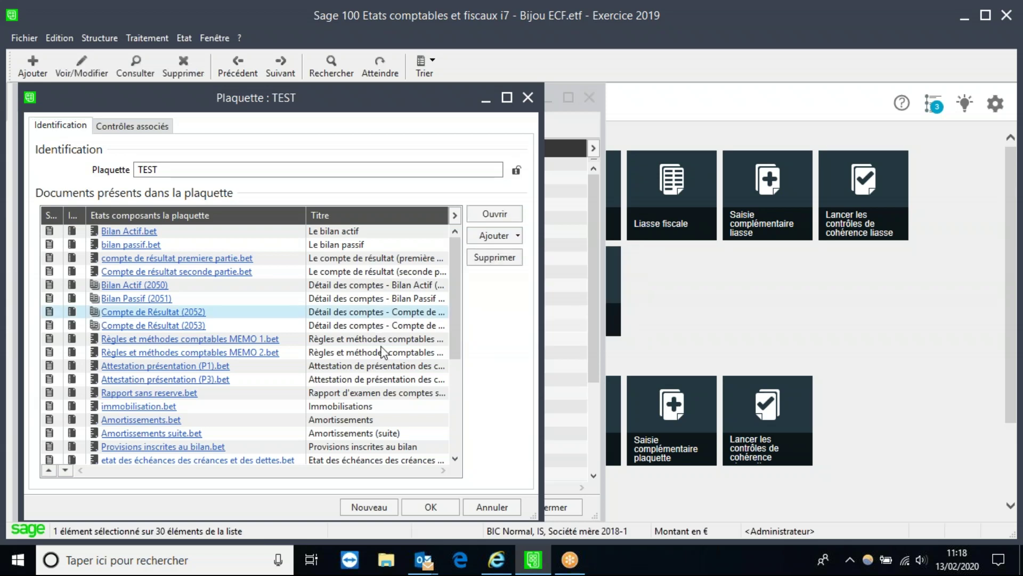
click(441, 509)
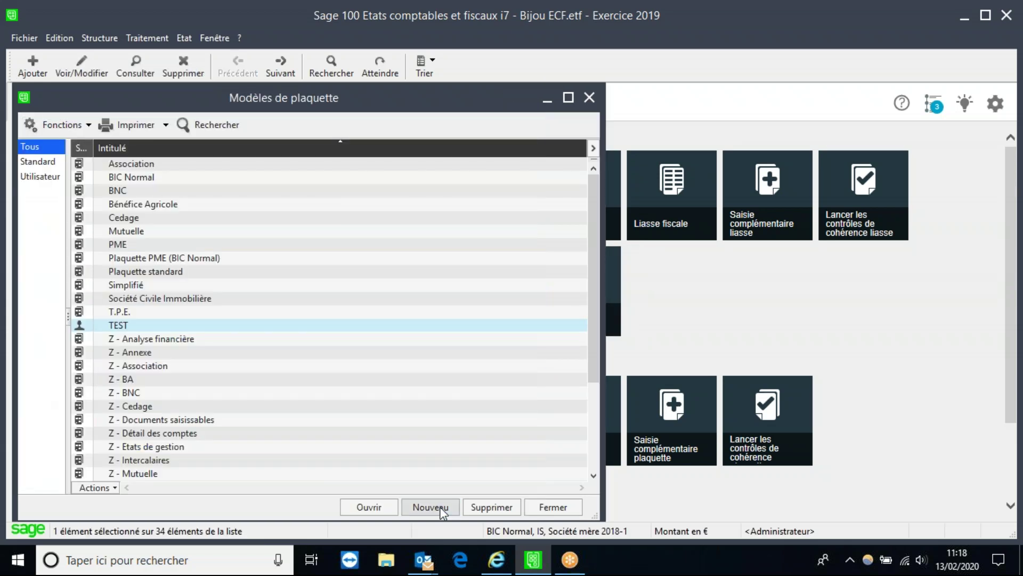
click(591, 95)
Open the TEST plaquette for entry and enlarge its window
click(147, 38)
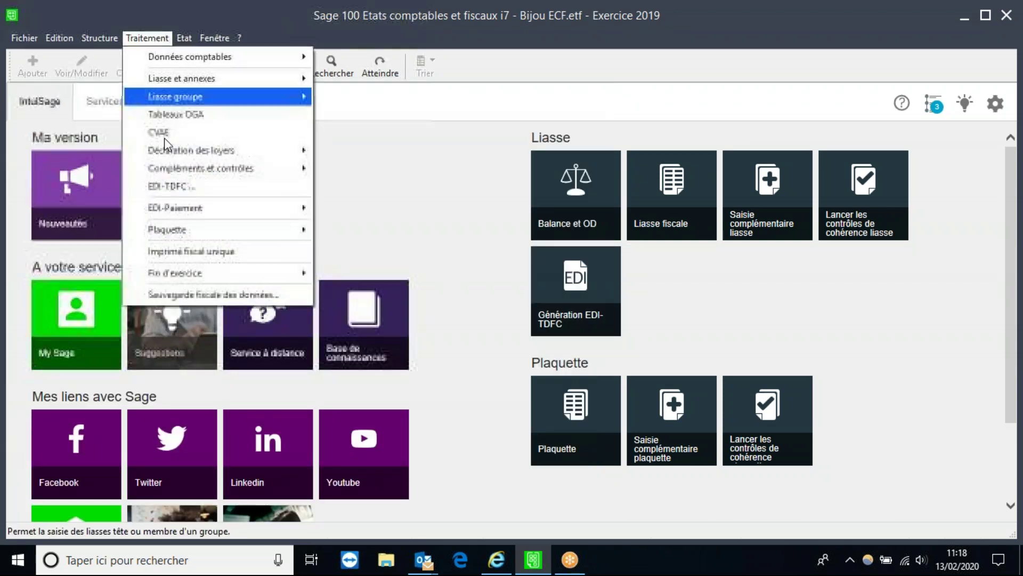
mouse_move(201, 232)
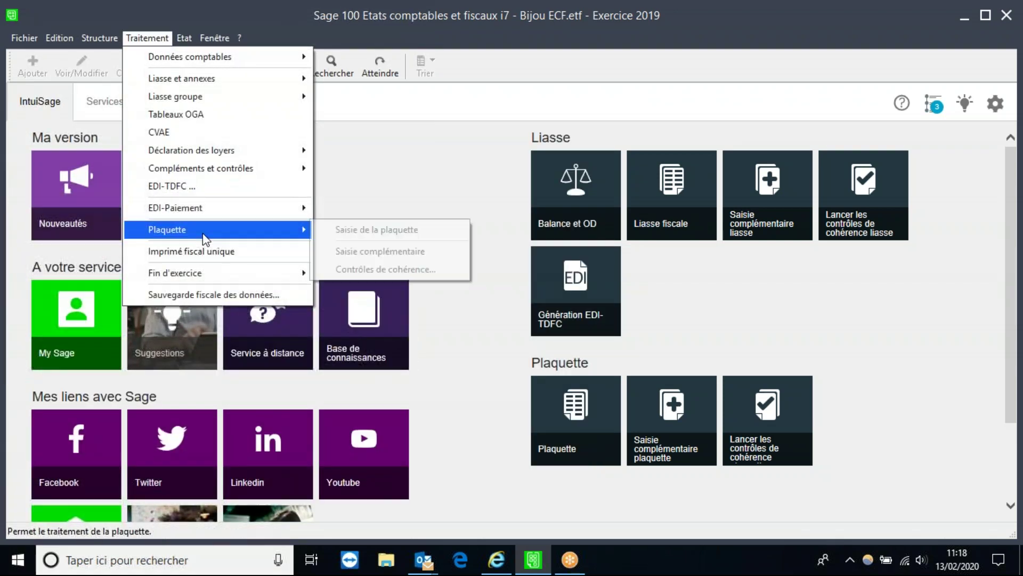
click(403, 238)
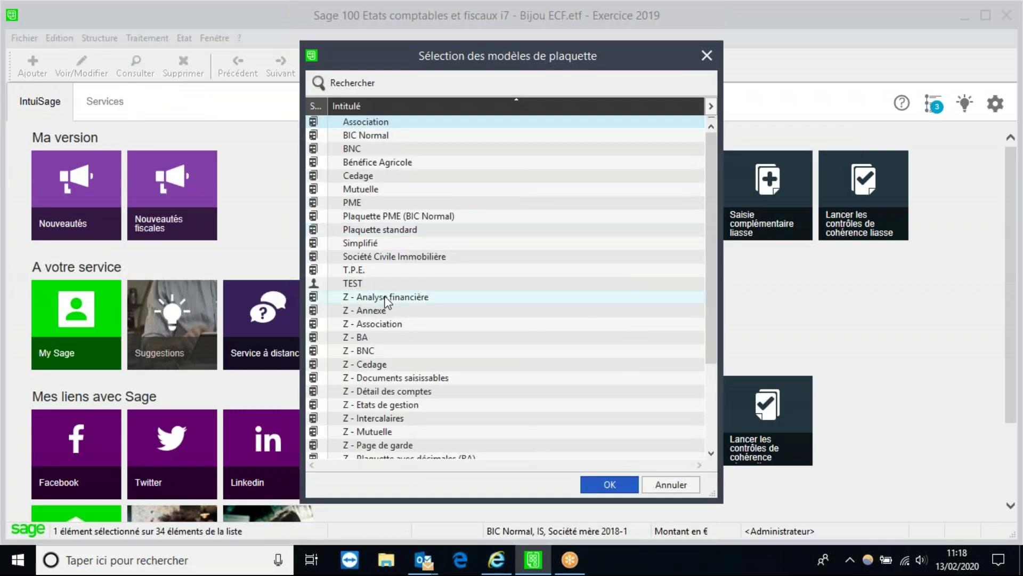
key(Return)
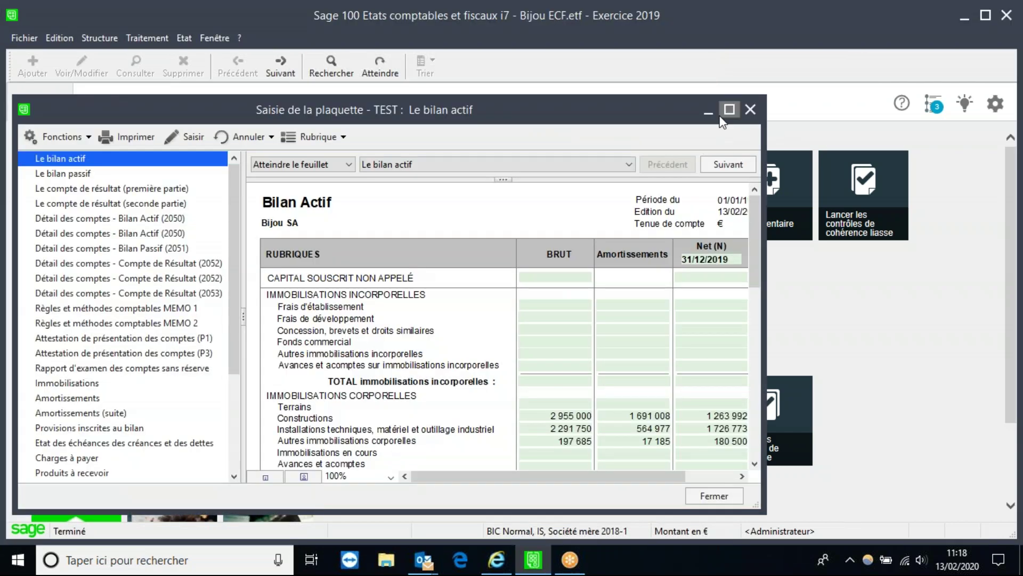
click(728, 108)
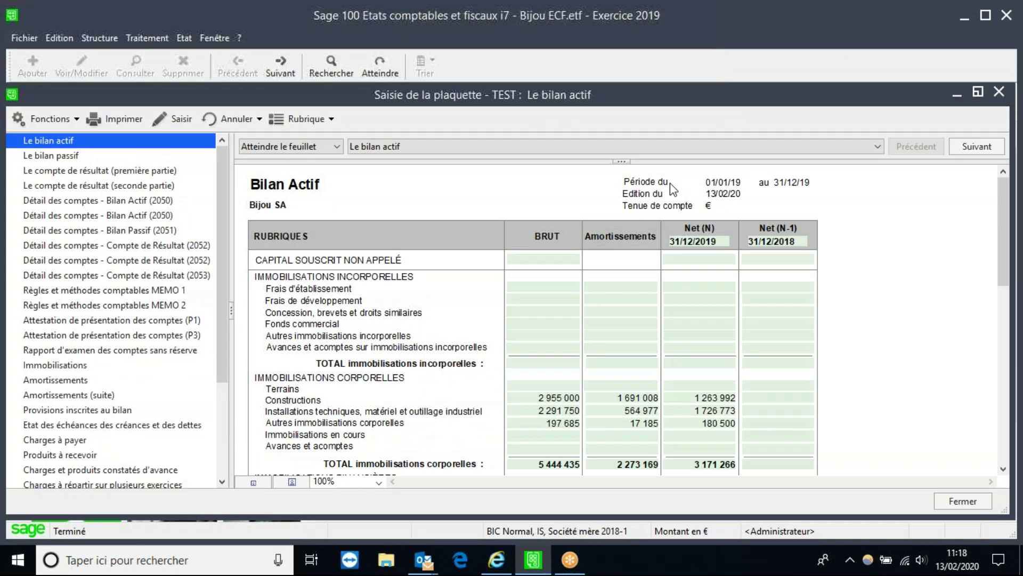
Inspect the gross amounts of the immobilisations corporelles in the bilan actif, browse the rest of the sheet, and close the plaquette
click(557, 401)
click(558, 411)
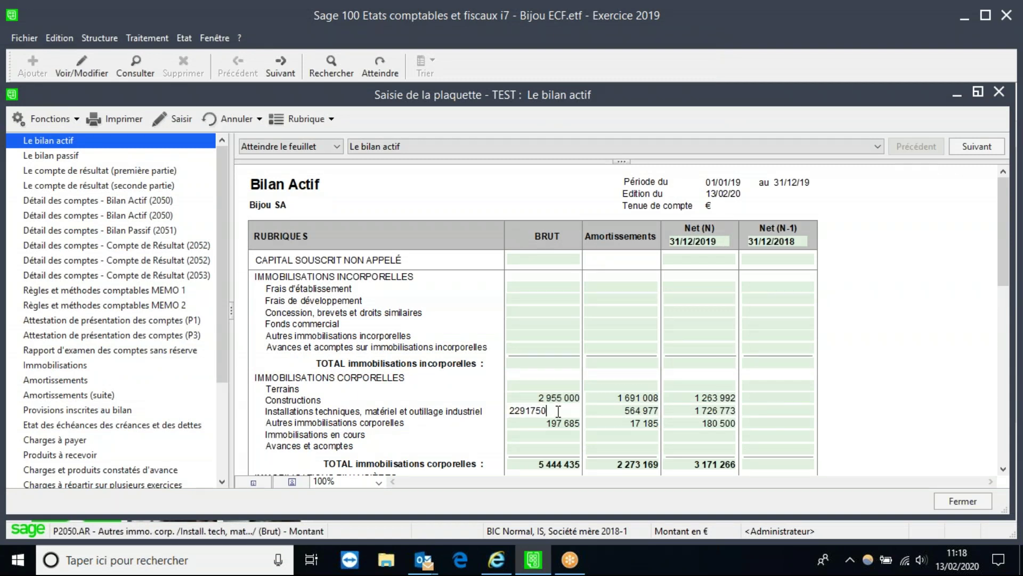
click(578, 427)
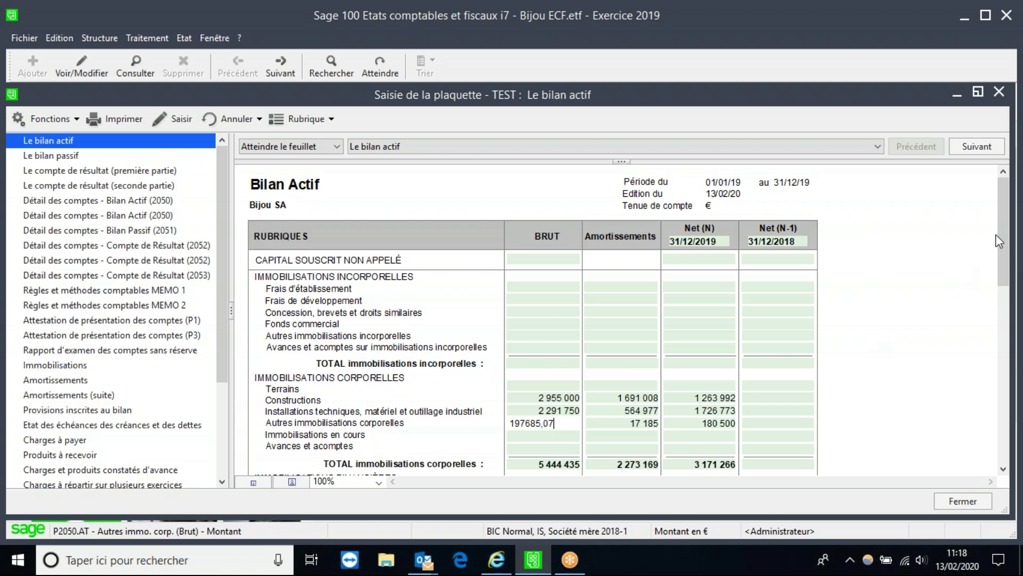
drag(1007, 248, 1017, 325)
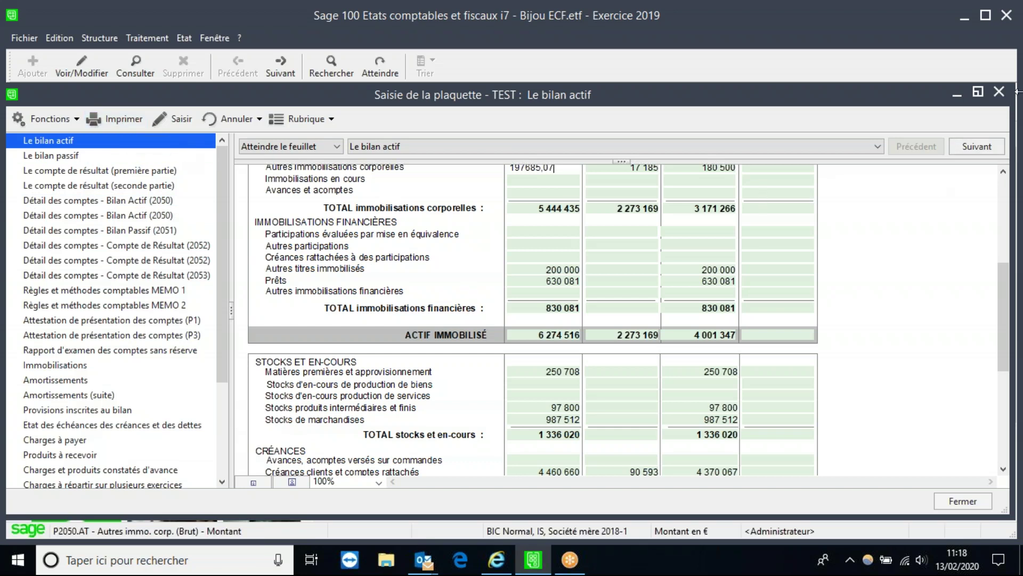
click(999, 92)
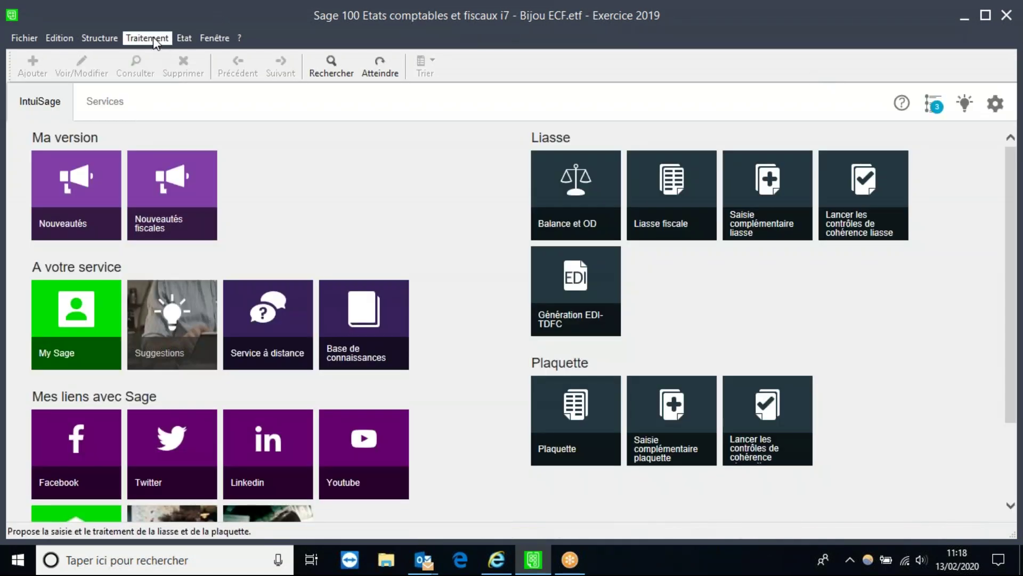
click(152, 37)
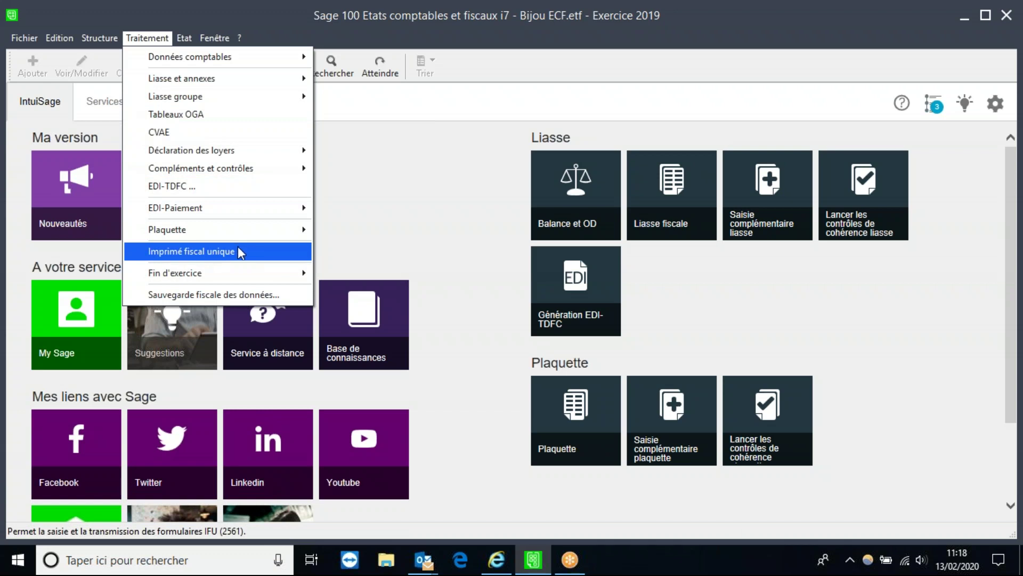
mouse_move(238, 269)
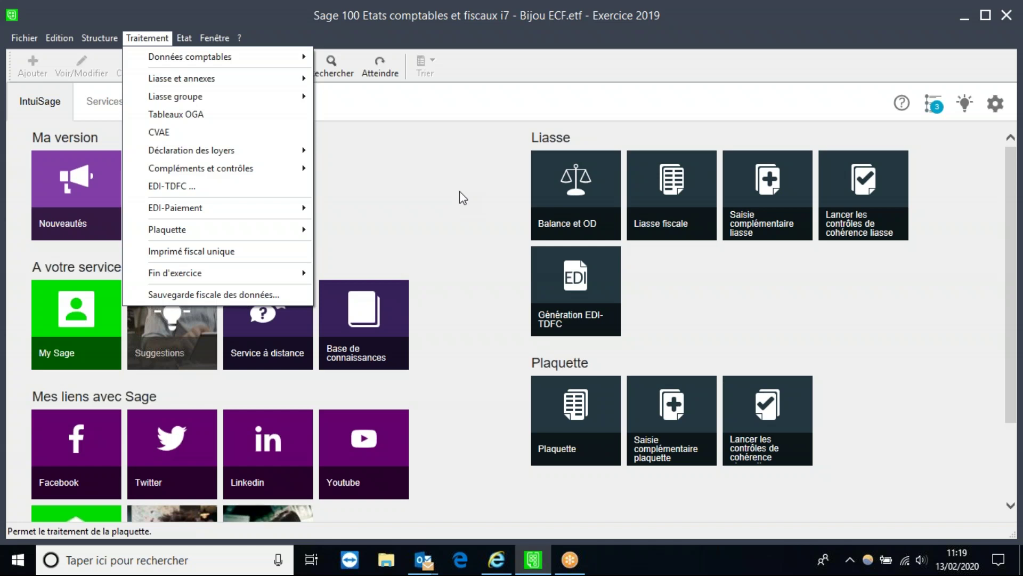
click(460, 191)
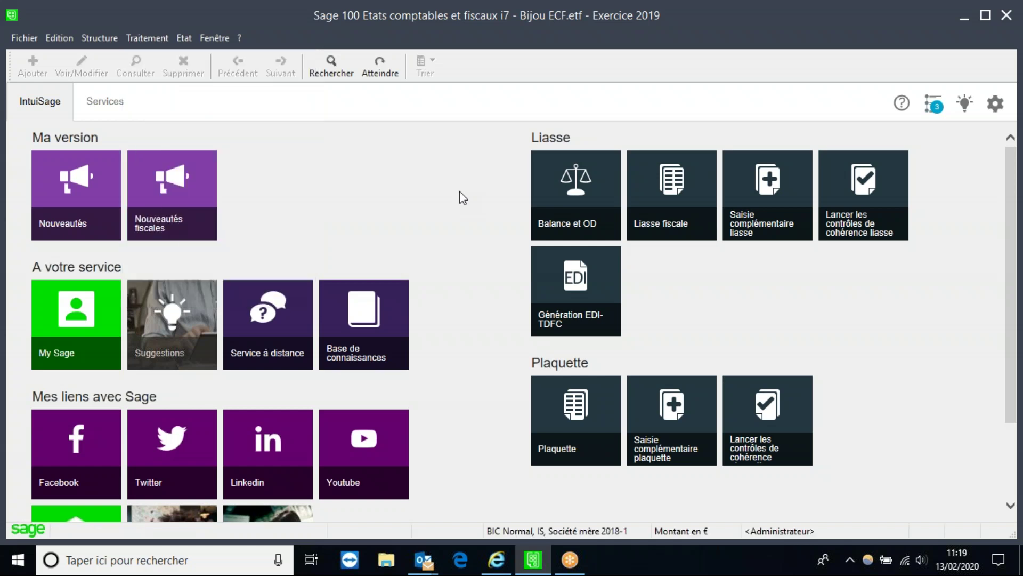
click(135, 42)
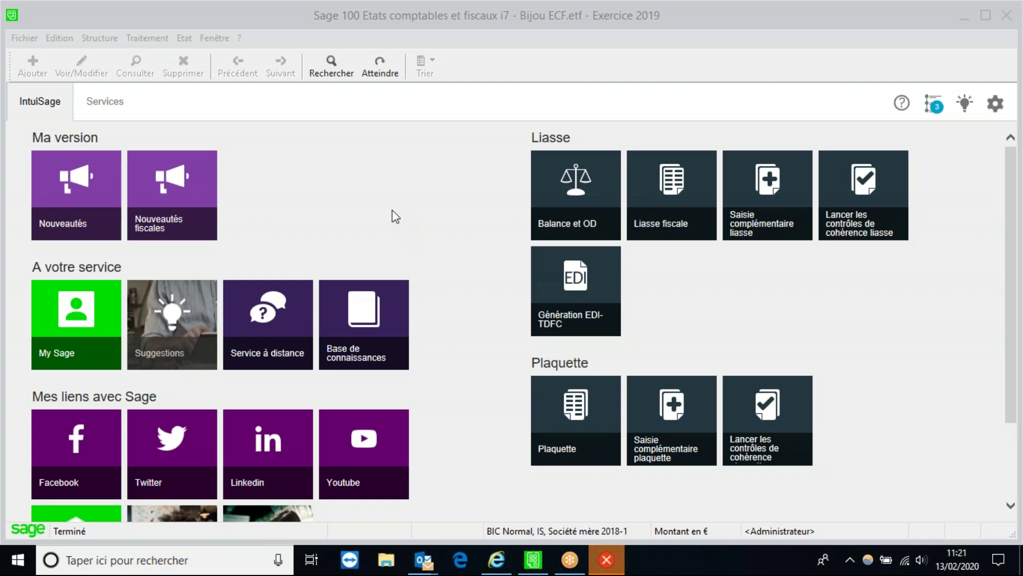
Open the liasse fiscale, enlarge it and browse form 2050 Bilan Actif as far as the actif circulant
click(147, 37)
mouse_move(256, 80)
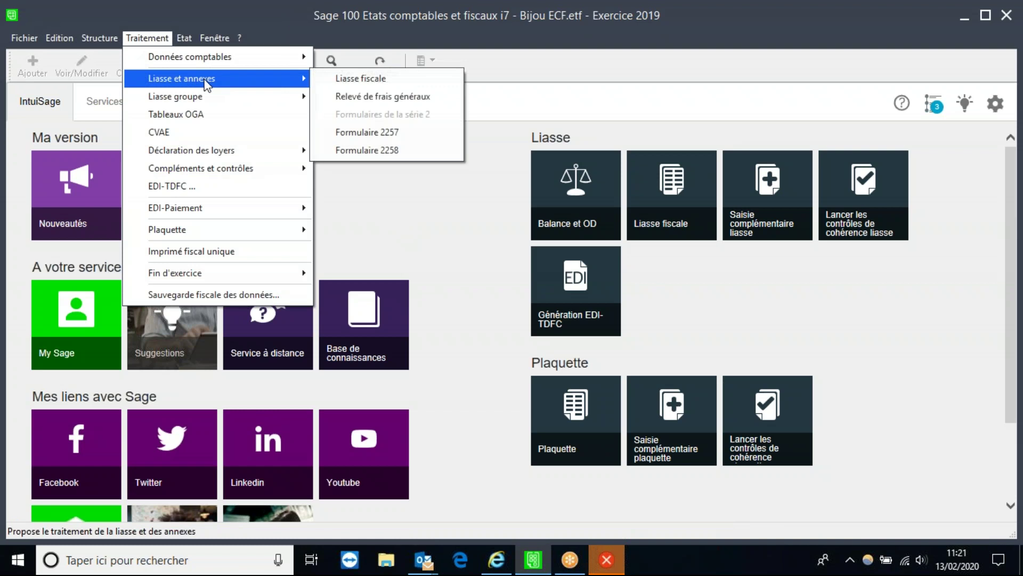
click(366, 84)
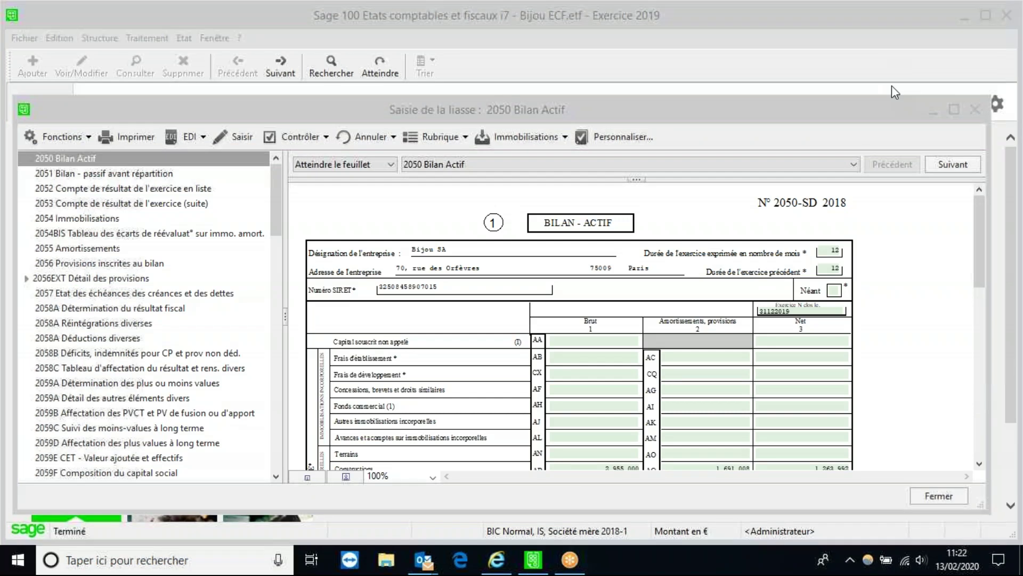
click(954, 108)
drag(998, 207, 1012, 312)
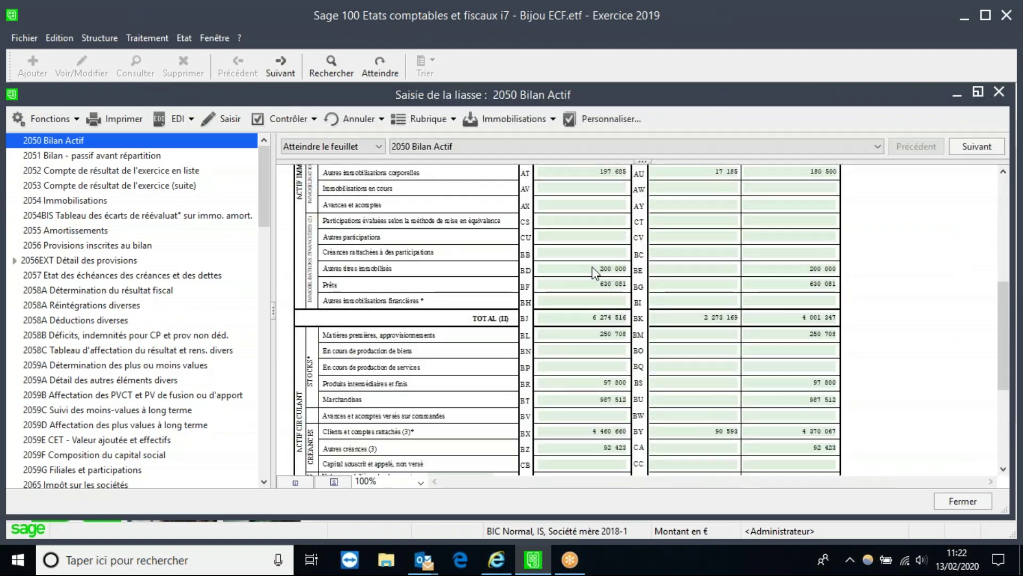
View the detail behind the gross Autres titres immobilisés amount (BD) and examine the gross Prêts amount (BF)
click(618, 274)
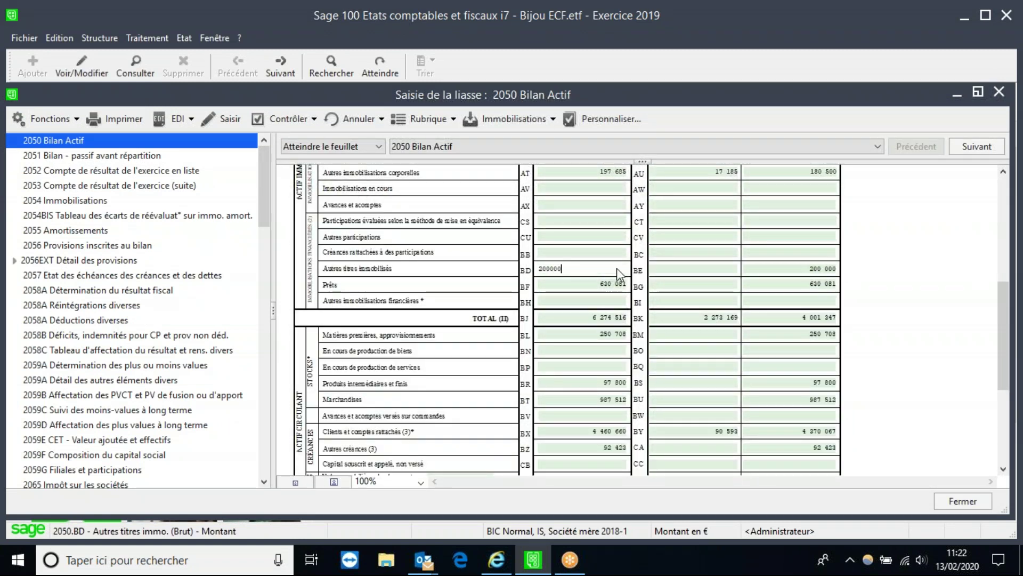
click(426, 119)
click(440, 156)
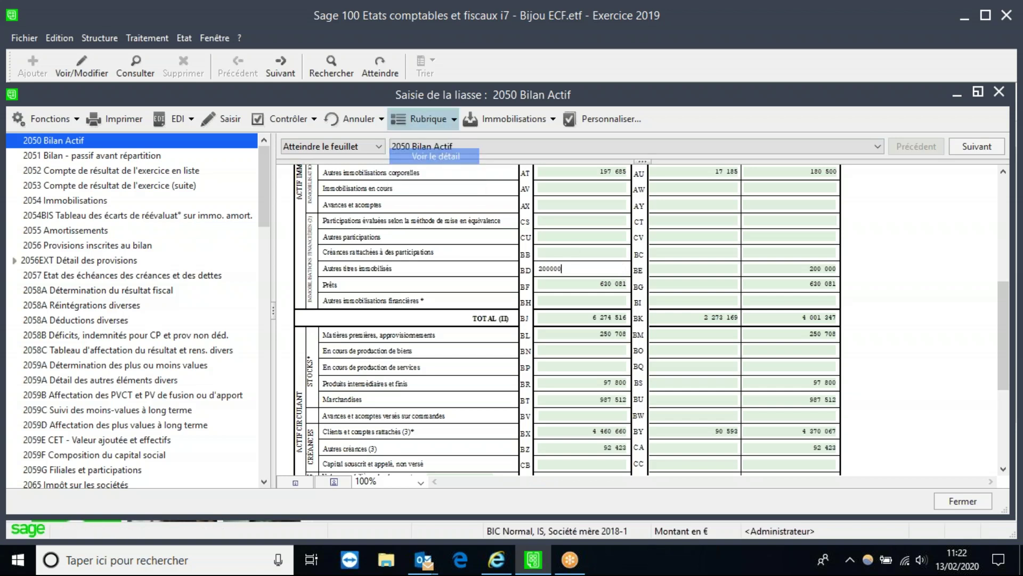
click(626, 98)
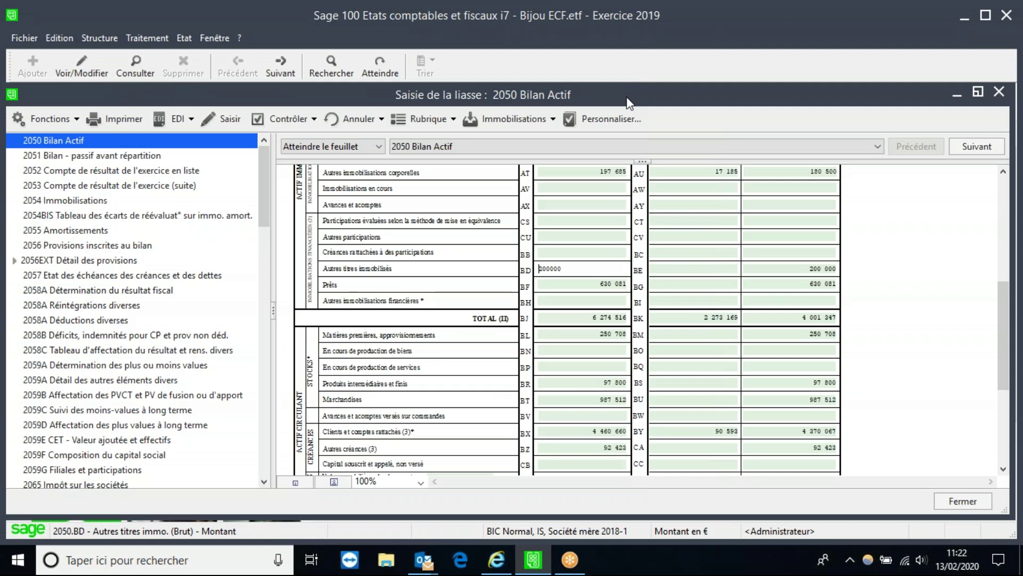
click(611, 284)
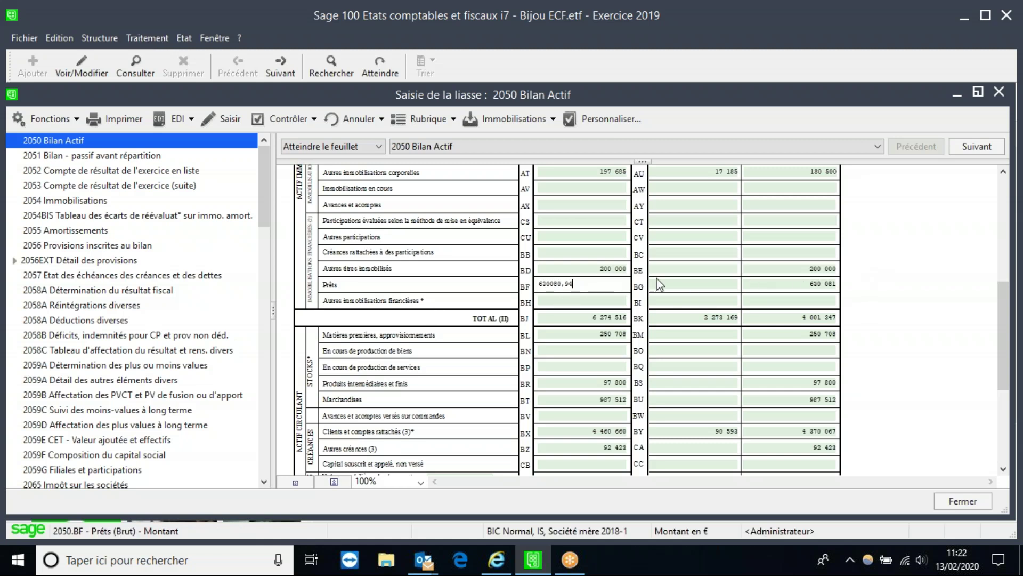
double_click(583, 285)
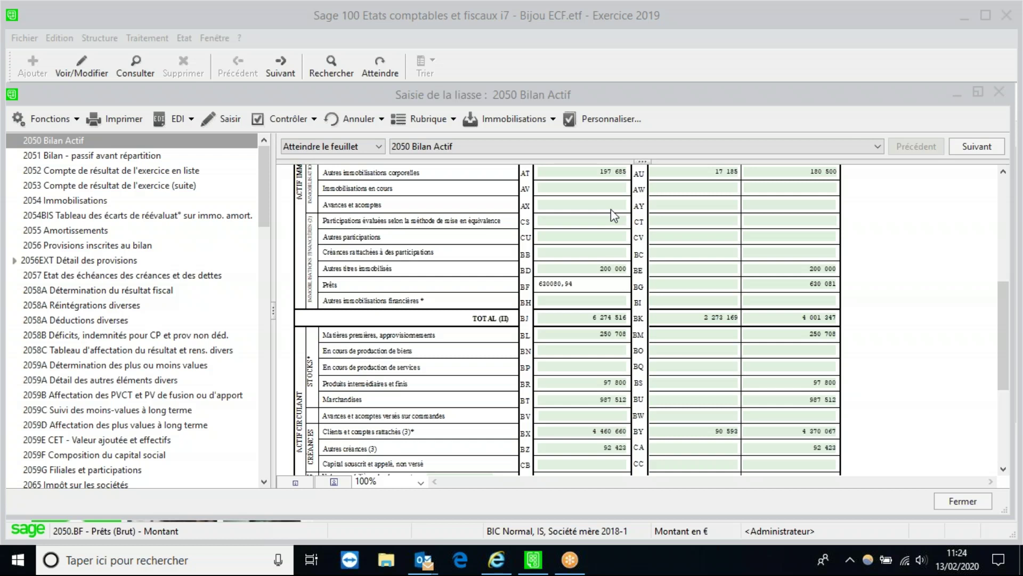
Open Balance et OD from the accounting data and view the cumulative balance and the Balance entry list
click(143, 38)
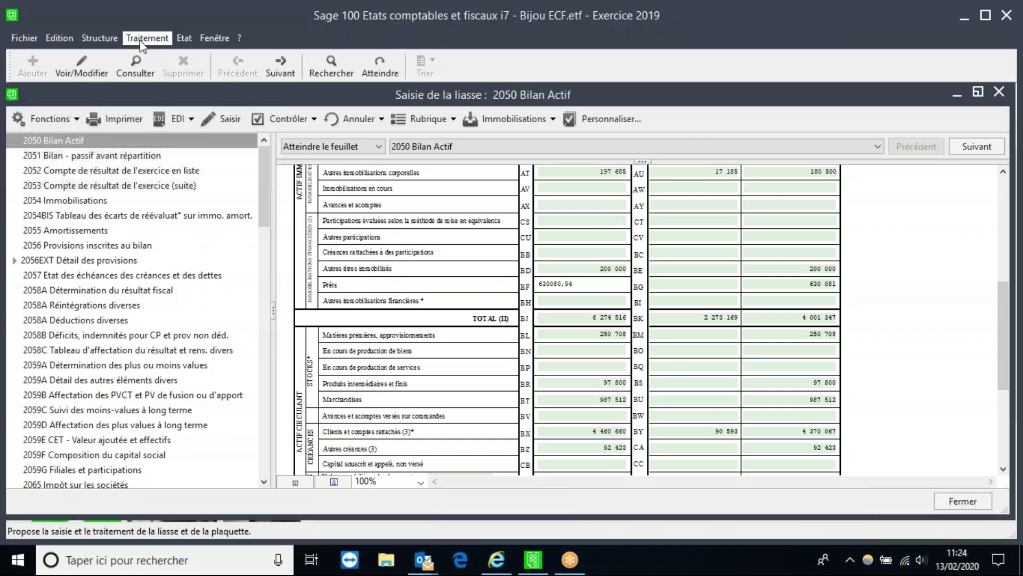
mouse_move(224, 56)
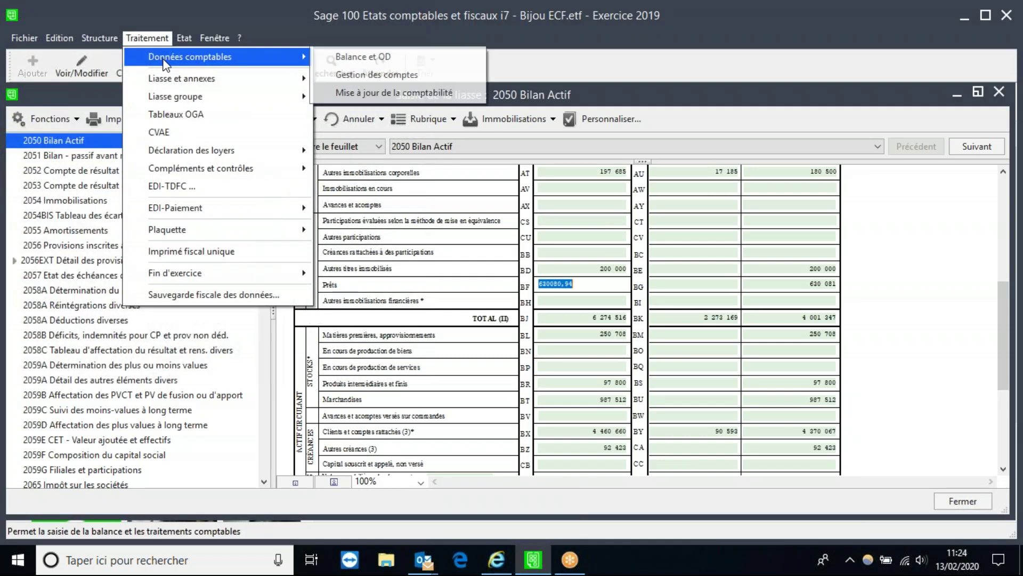
click(352, 57)
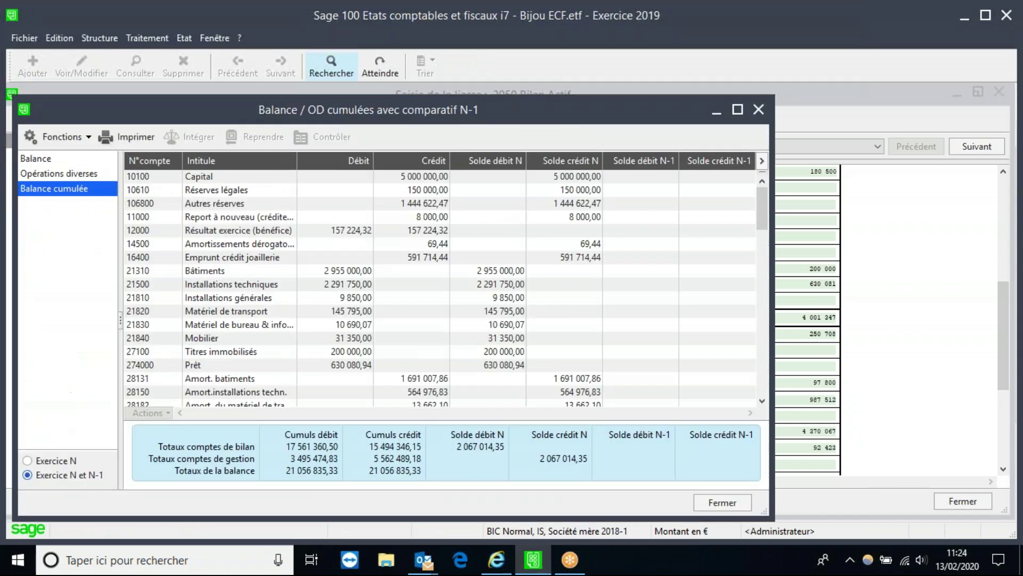
click(208, 206)
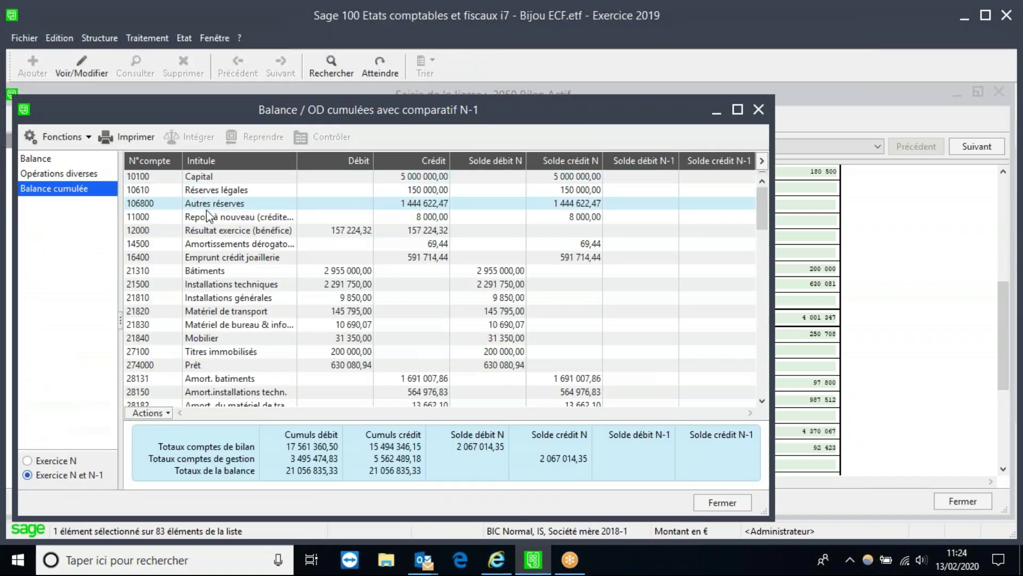
click(73, 158)
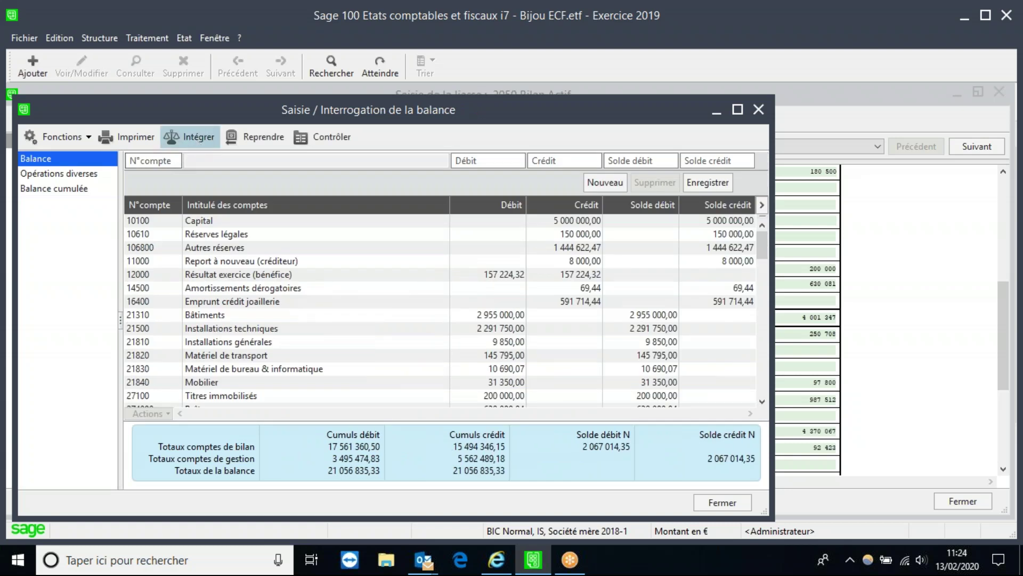
Review the balance integration wizard's options for replacing or cumulating the existing balance, and cancel the wizard
click(189, 137)
click(672, 407)
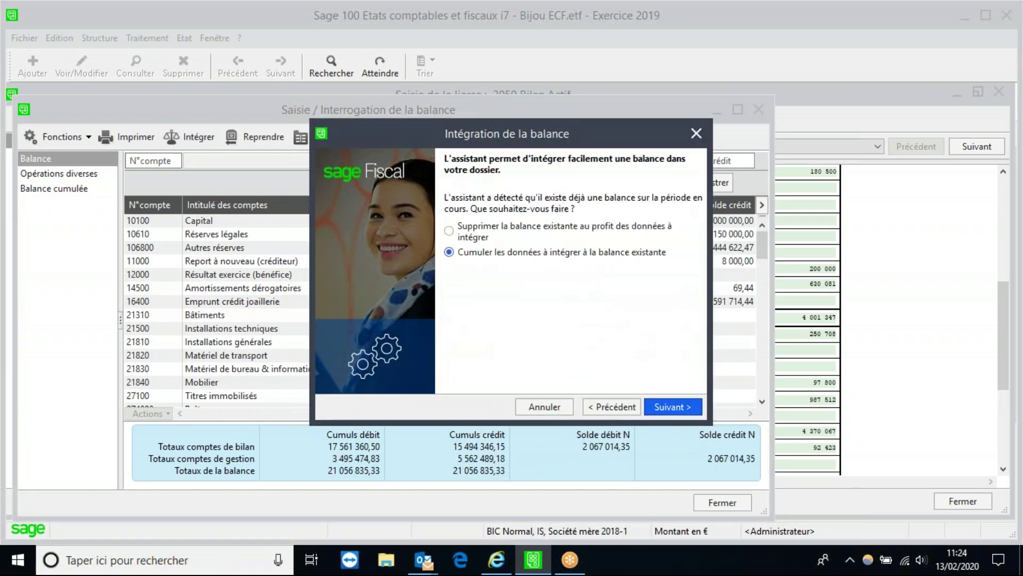
click(561, 408)
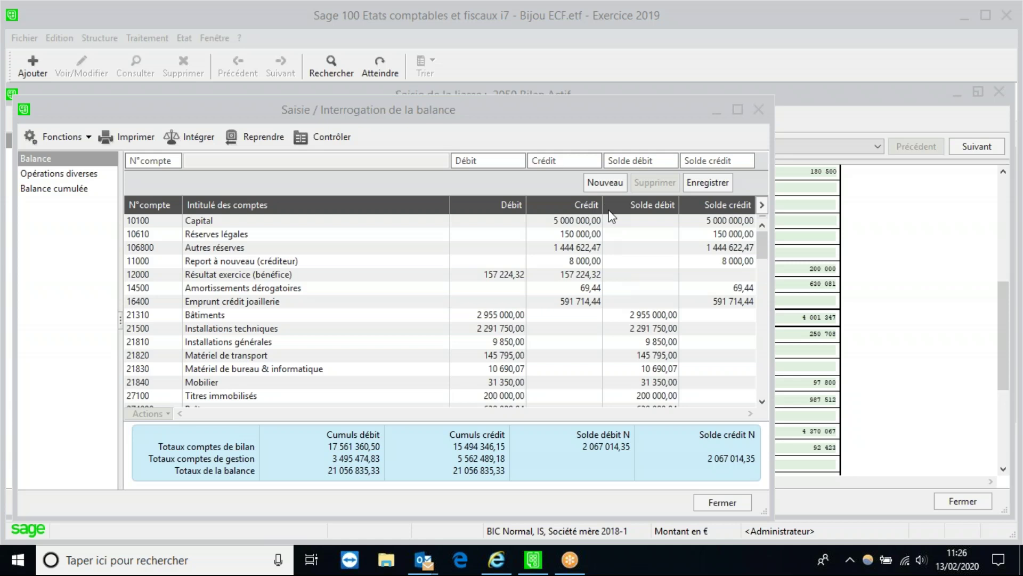
click(622, 126)
click(655, 124)
click(593, 114)
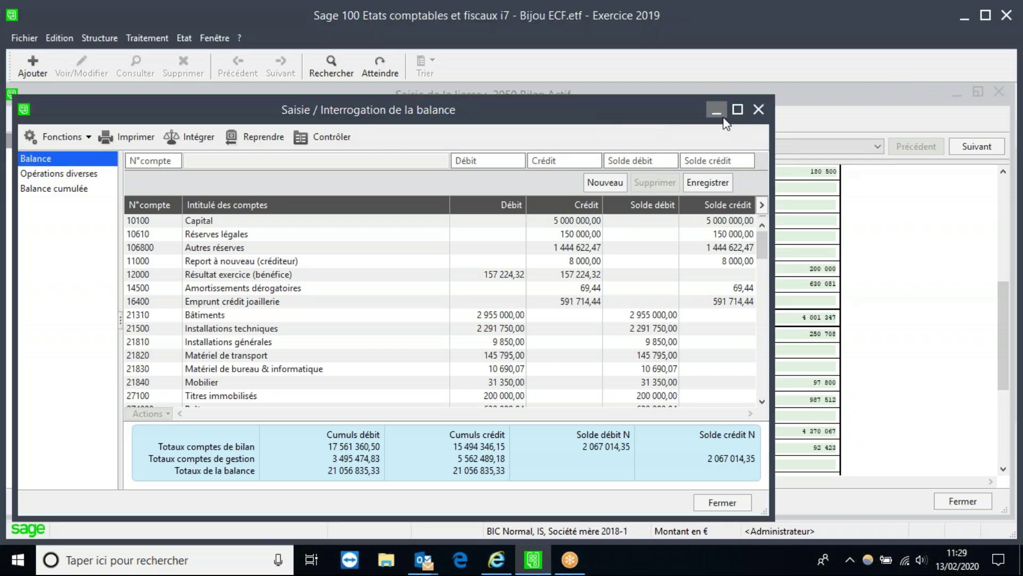